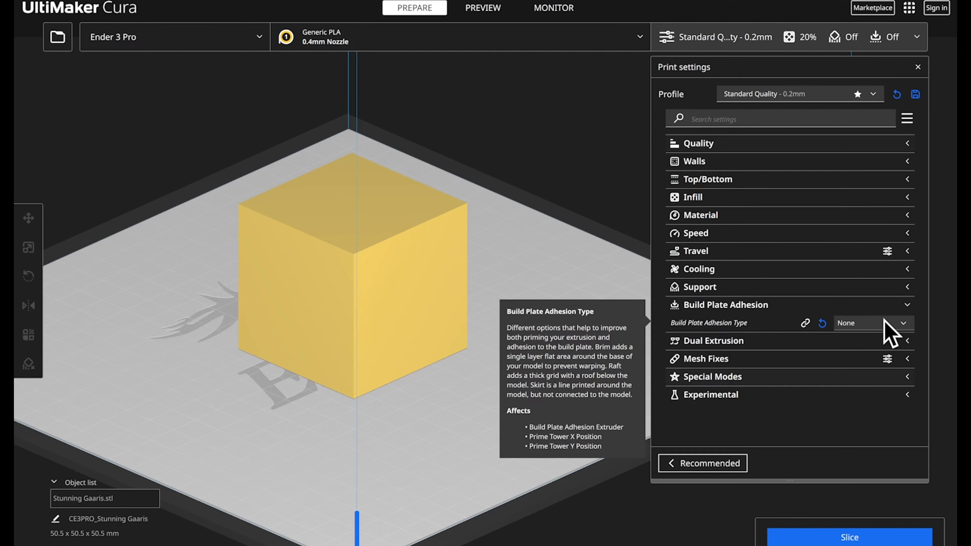
Set the Build Plate Adhesion Type to Skirt, slice the cube and inspect the skirt lines in the preview
{"action": "left_click", "coordinate": [903, 324]}
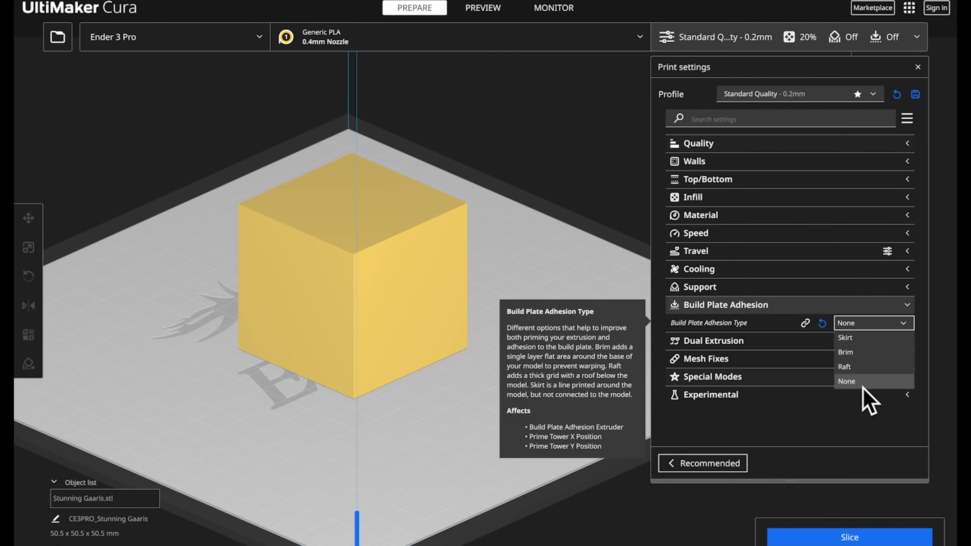
{"action": "left_click", "coordinate": [867, 338]}
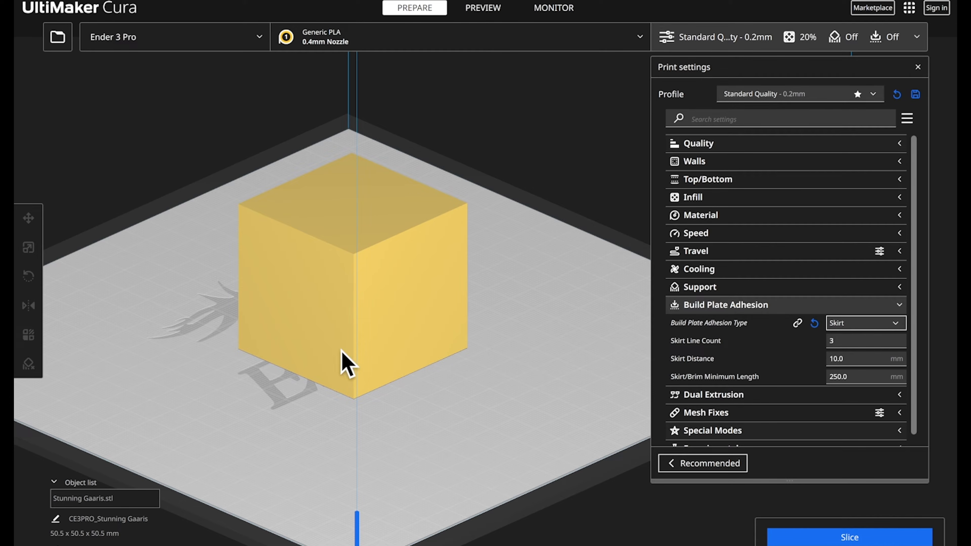
{"action": "left_click", "coordinate": [848, 538]}
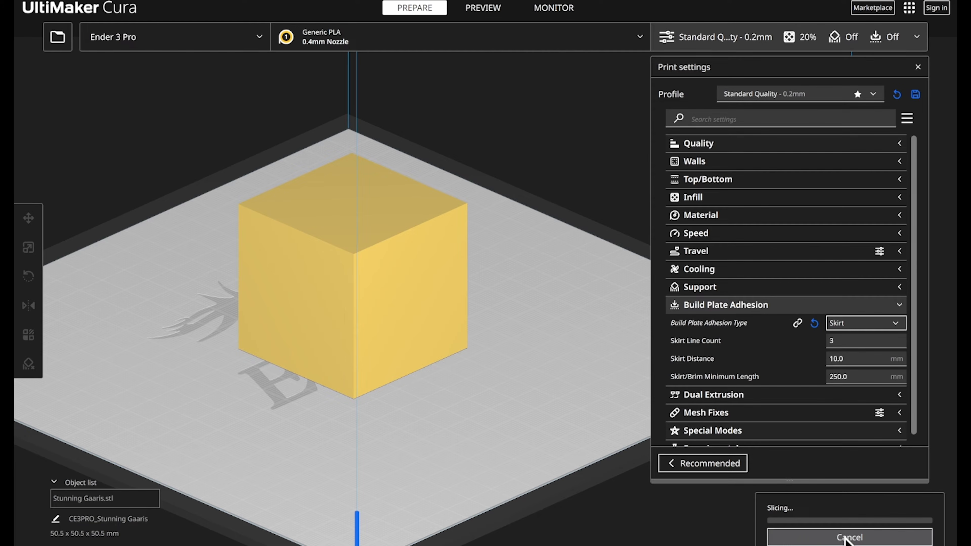
{"action": "left_click", "coordinate": [791, 537]}
{"action": "right_click_drag", "start_coordinate": [483, 343], "coordinate": [466, 366]}
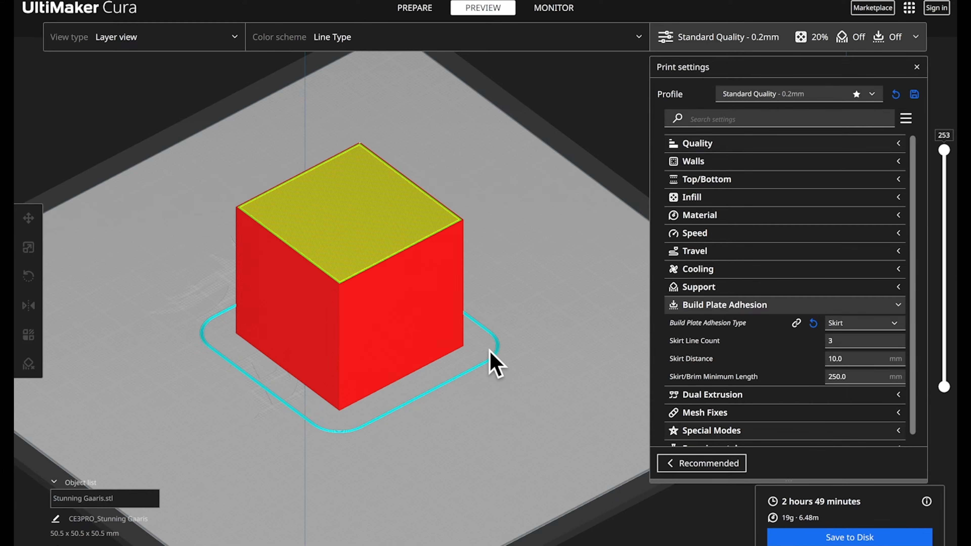
{"action": "scroll", "coordinate": [489, 350], "scroll_direction": "up", "scroll_amount": 5}
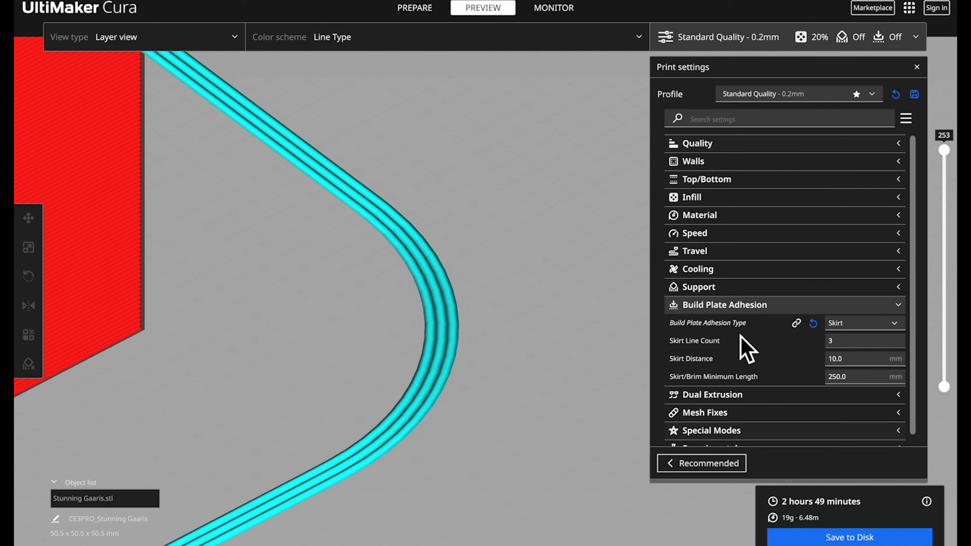
Set the Skirt Line Count to 5
{"action": "mouse_move", "coordinate": [688, 343]}
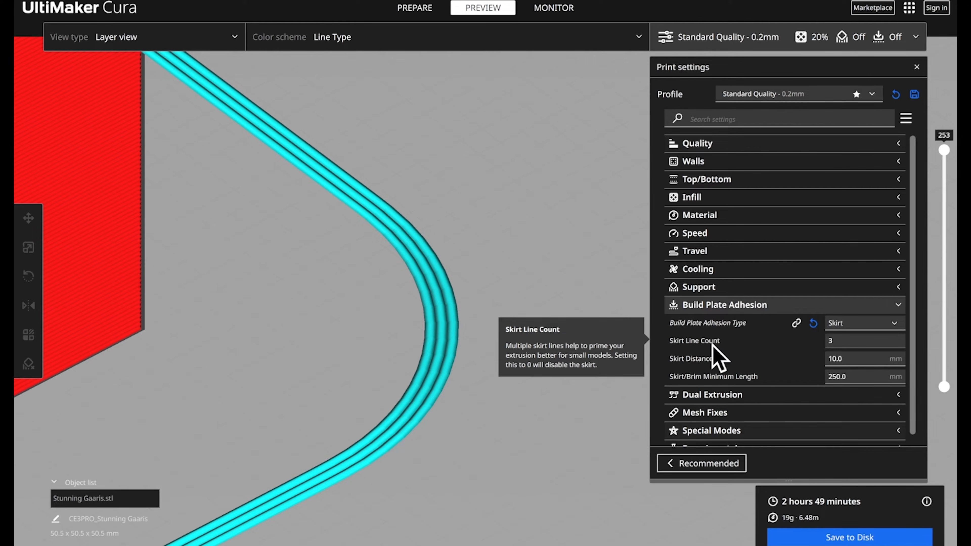
{"action": "double_click", "coordinate": [848, 341]}
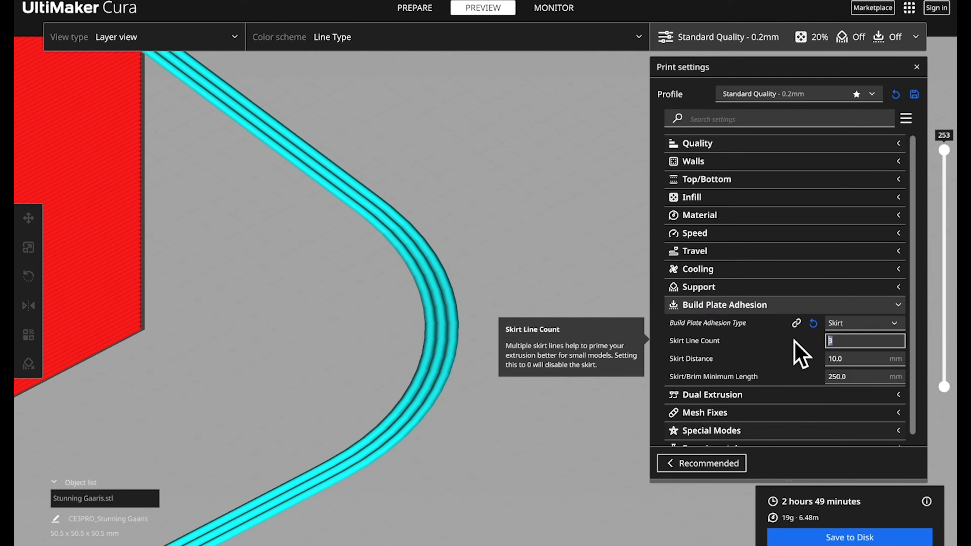
{"action": "type", "text": "5"}
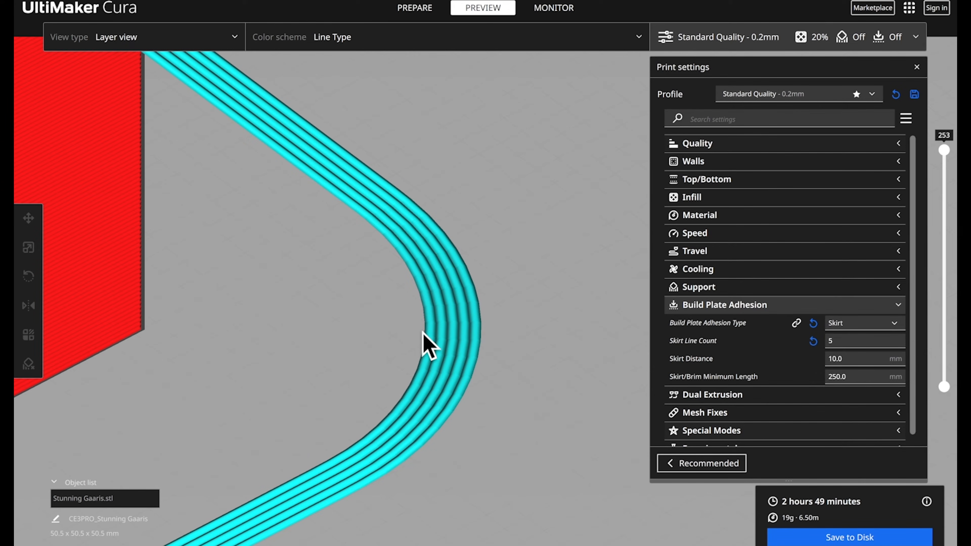
Set the Skirt Distance to 3 mm and slice the cube again
{"action": "middle_click_drag", "start_coordinate": [187, 358], "coordinate": [249, 328]}
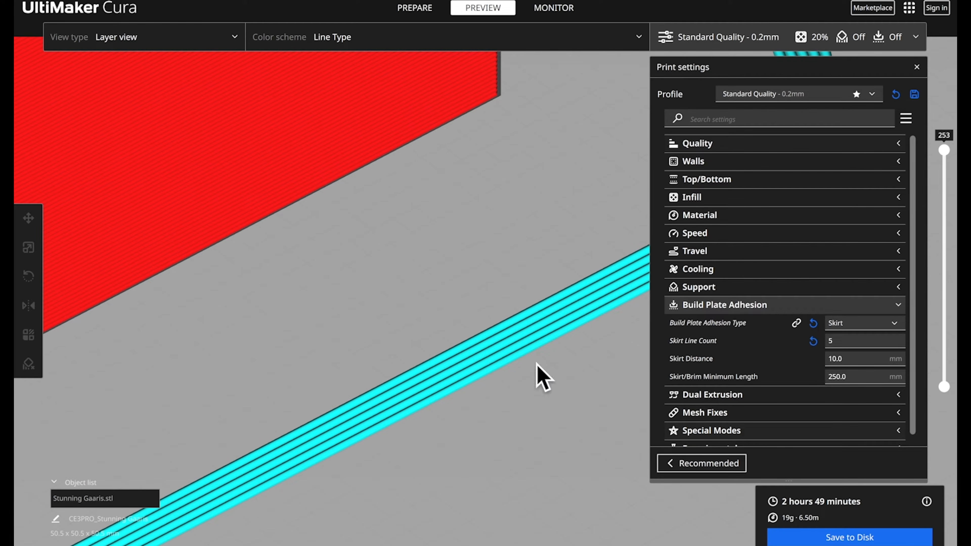
{"action": "left_click", "coordinate": [850, 361]}
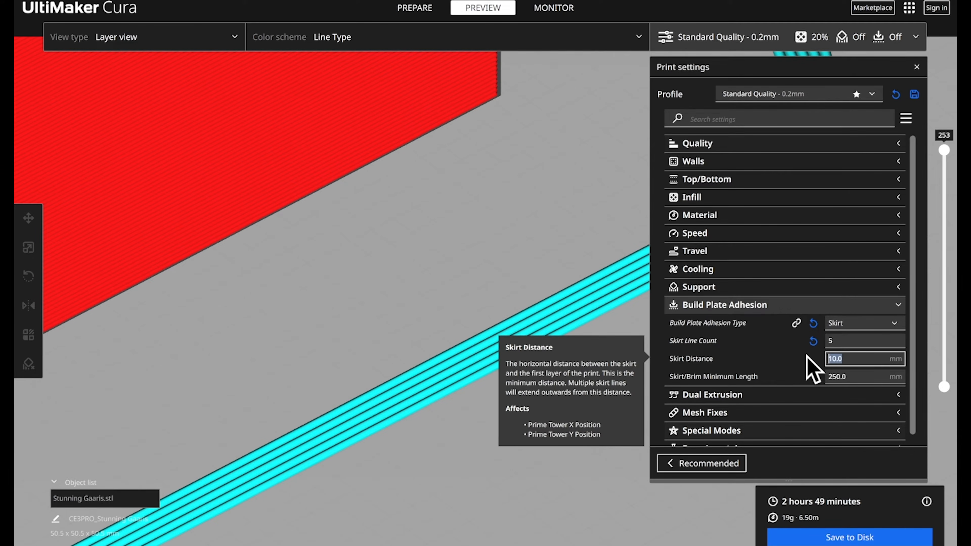
{"action": "type", "text": "3"}
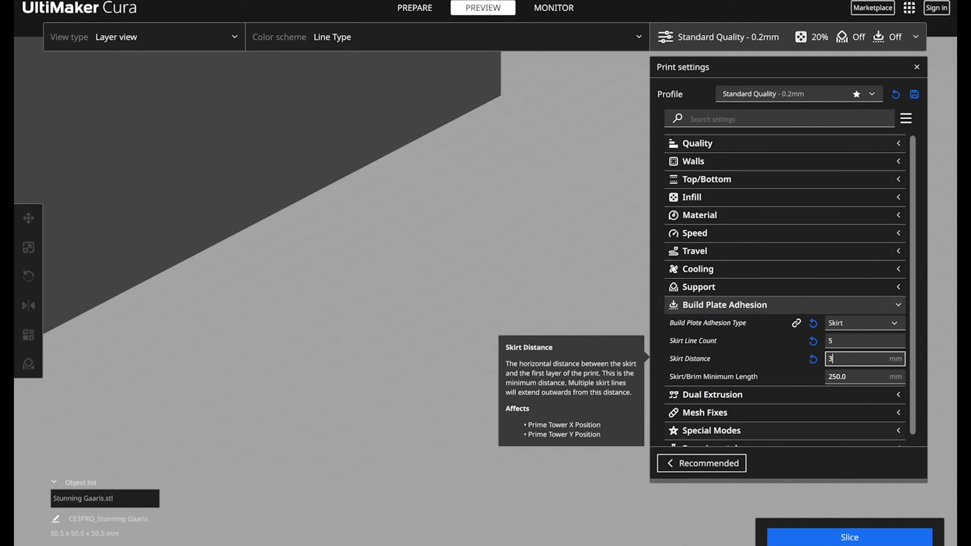
{"action": "left_click", "coordinate": [847, 542]}
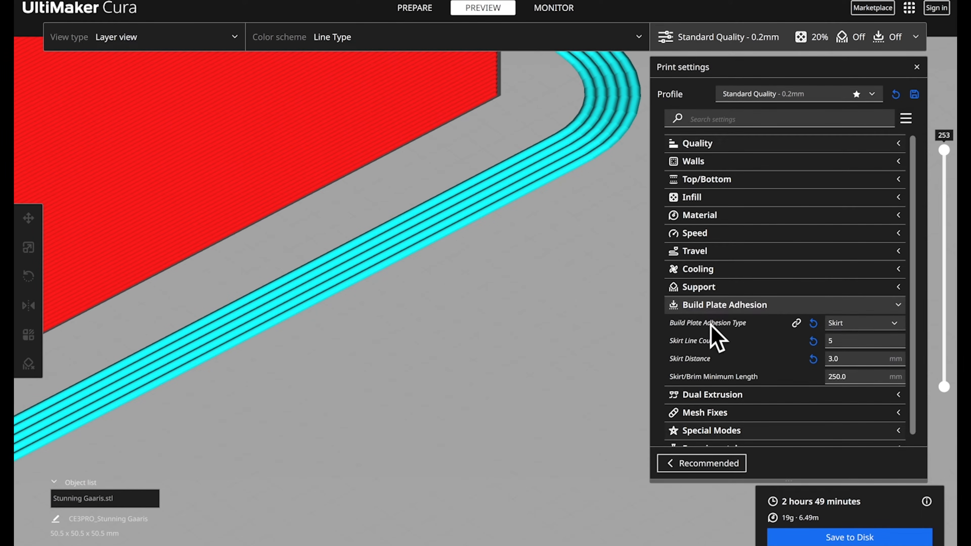
Set the Skirt/Brim Minimum Length to 500 mm and the Skirt Line Count to 1, and reslice the cube
{"action": "left_click", "coordinate": [847, 377]}
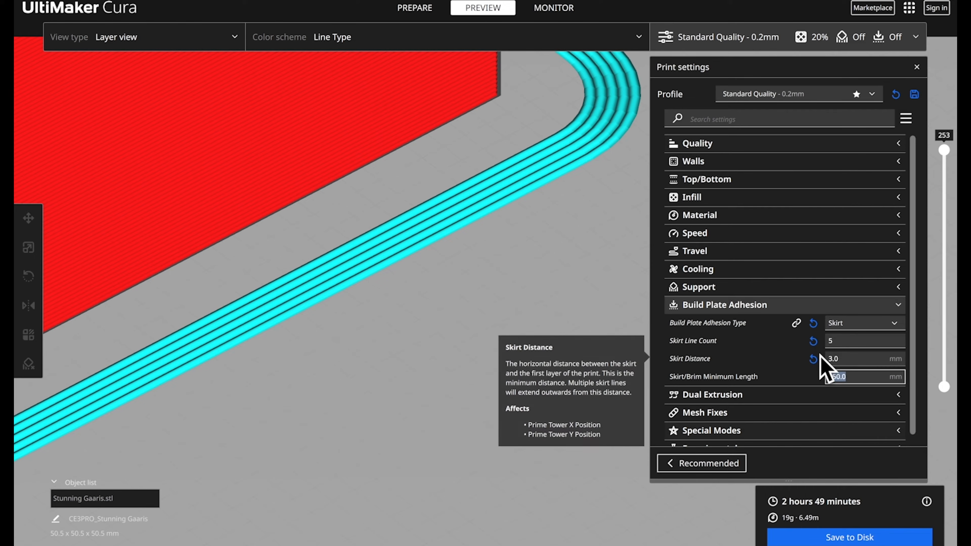
{"action": "type", "text": "50"}
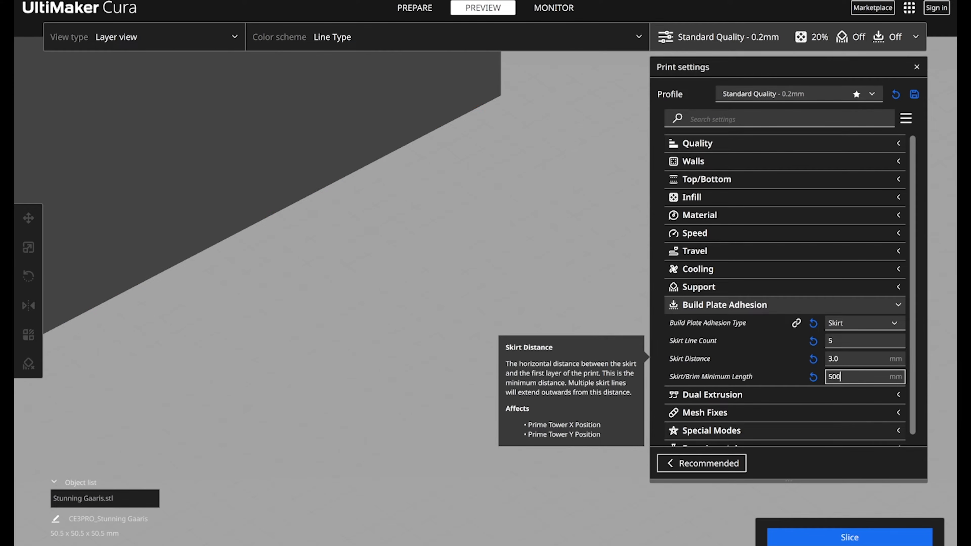
{"action": "left_click", "coordinate": [851, 340]}
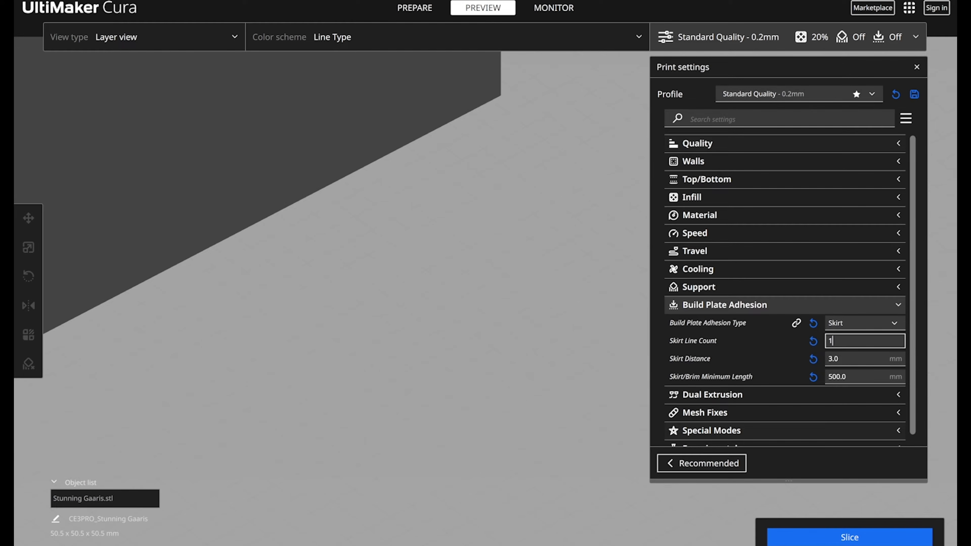
{"action": "left_click", "coordinate": [838, 539]}
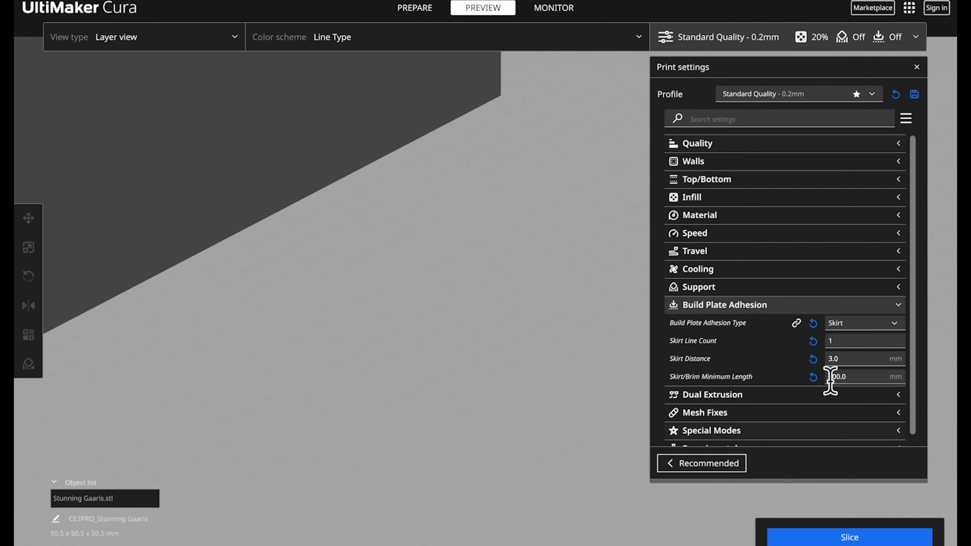
Reduce the Skirt/Brim Minimum Length to 100 mm and reslice with a single skirt line
{"action": "left_click", "coordinate": [848, 376]}
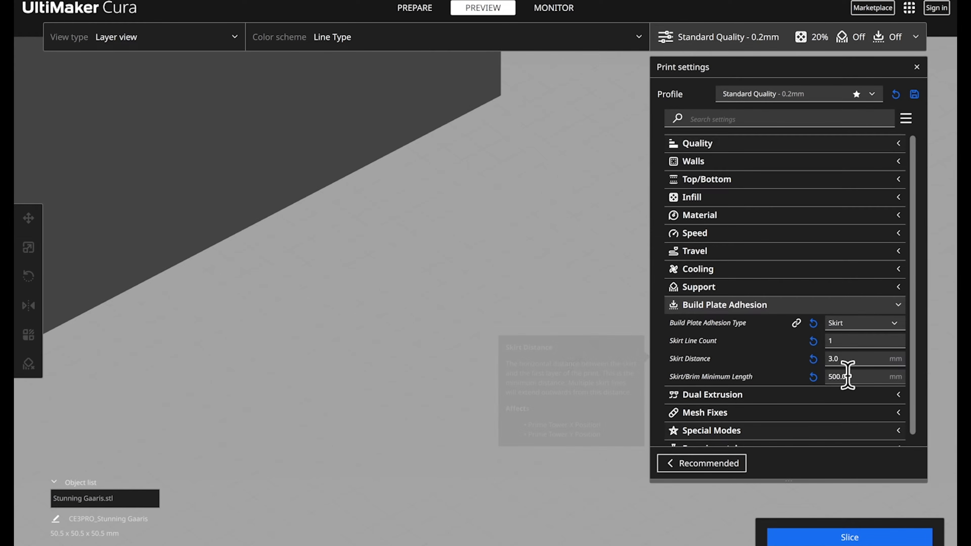
{"action": "left_click_drag", "start_coordinate": [856, 377], "coordinate": [810, 371]}
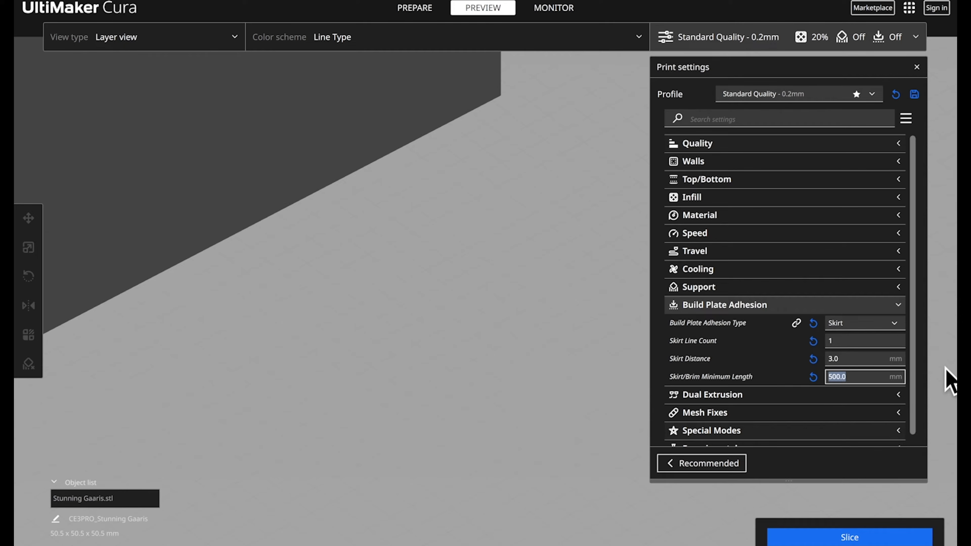
{"action": "left_click_drag", "start_coordinate": [855, 341], "coordinate": [816, 342]}
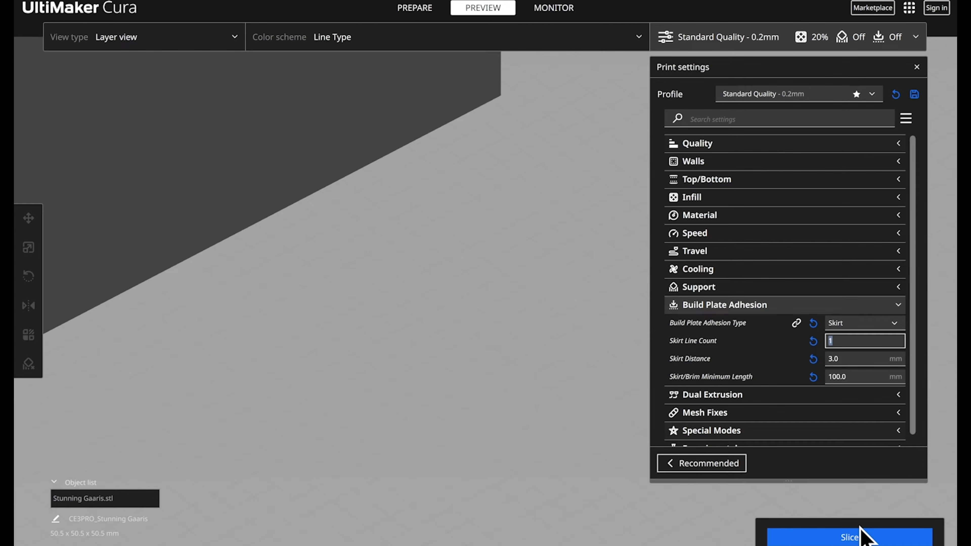
{"action": "left_click", "coordinate": [856, 538]}
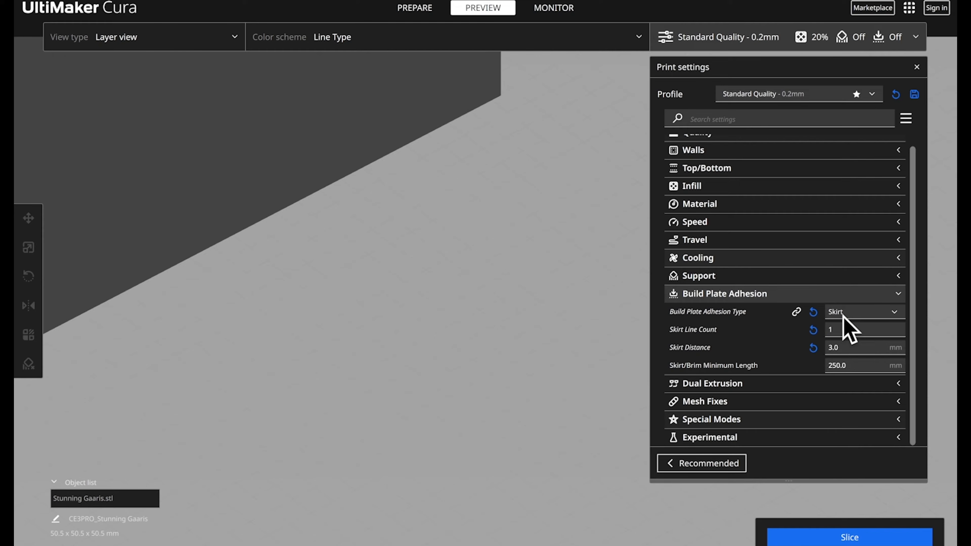
Change the Build Plate Adhesion Type to Brim and slice the cube
{"action": "left_click", "coordinate": [895, 313]}
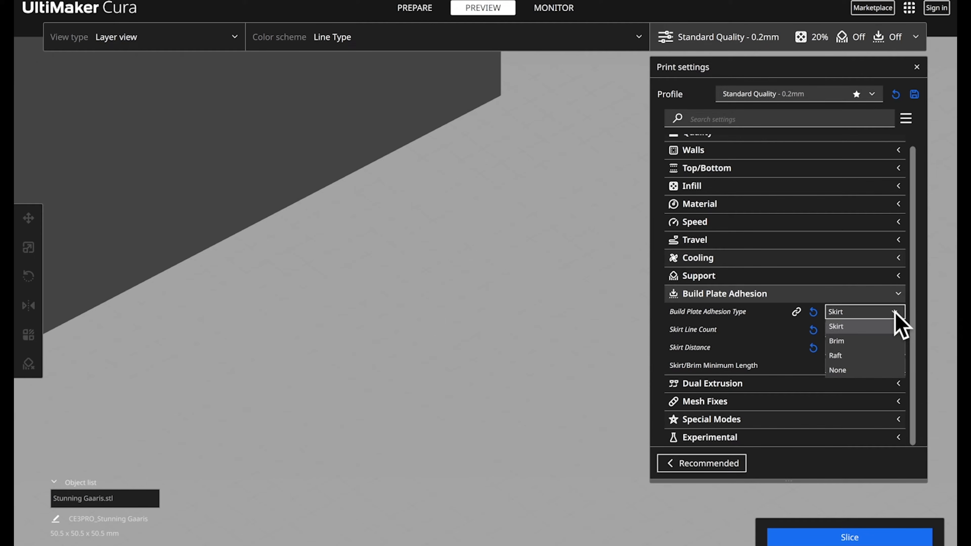
{"action": "left_click", "coordinate": [839, 341]}
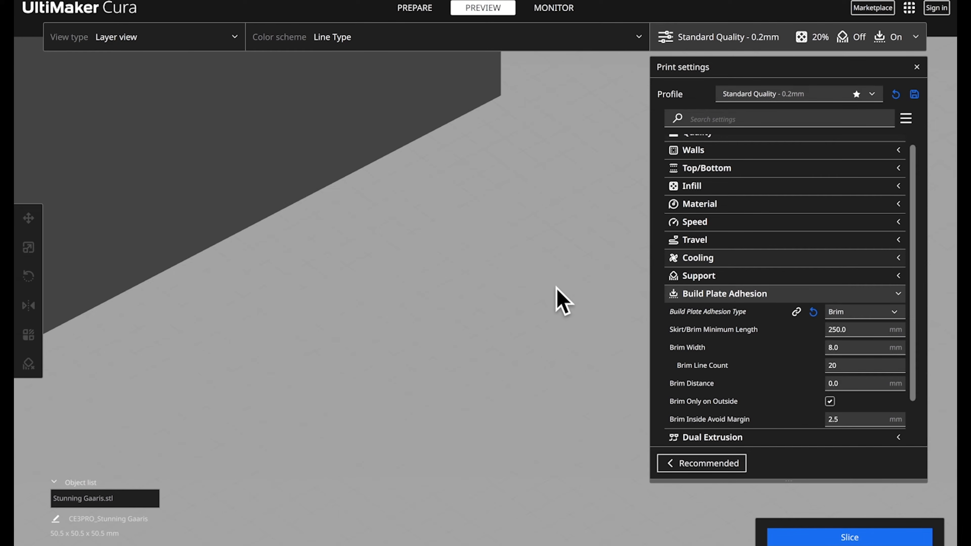
{"action": "left_click", "coordinate": [849, 536]}
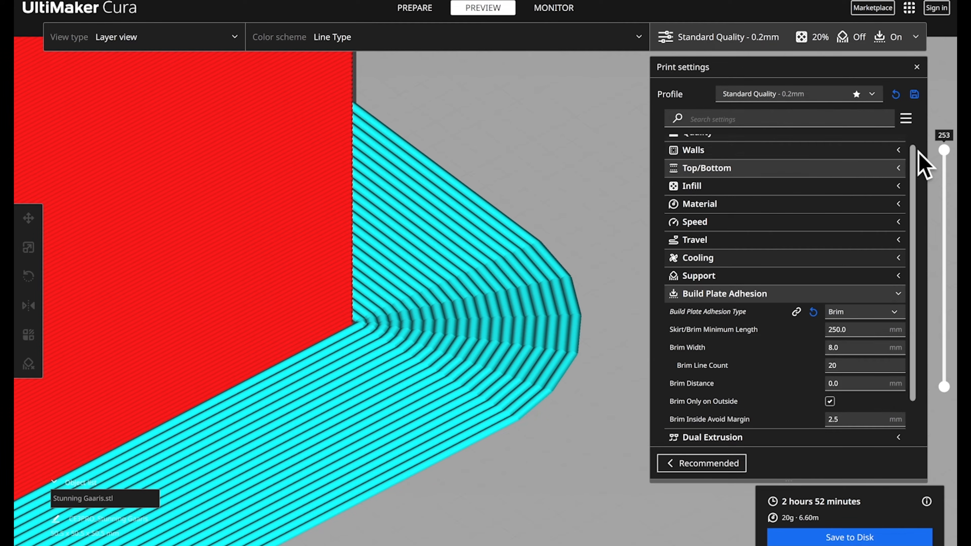
Lower the layer preview to layer 1 and examine where the brim meets the cube's base
{"action": "left_click_drag", "start_coordinate": [944, 151], "coordinate": [947, 412]}
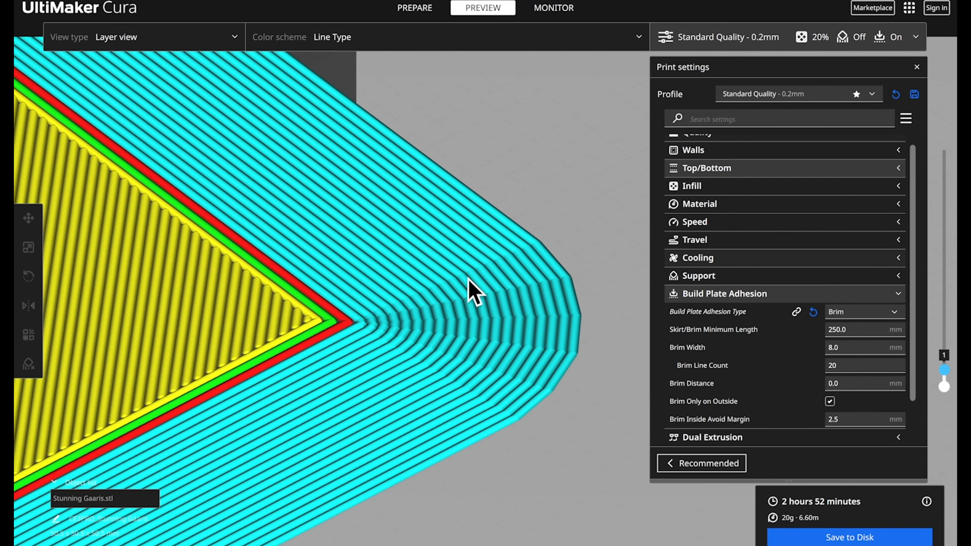
{"action": "scroll", "coordinate": [401, 328], "scroll_direction": "up", "scroll_amount": 5}
{"action": "scroll", "coordinate": [520, 288], "scroll_direction": "down", "scroll_amount": 5}
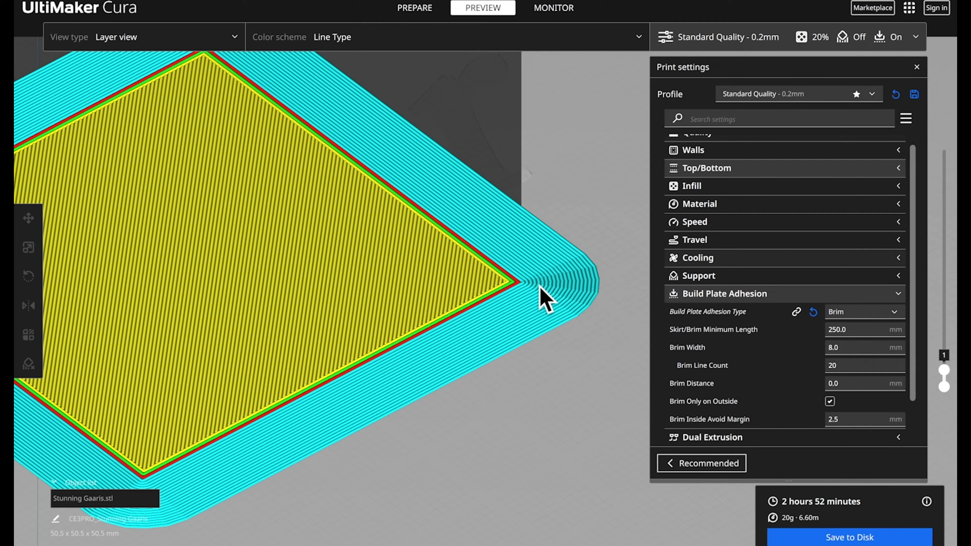
Try a Brim Width of 5 mm by slicing the cube, and restore the width to its default
{"action": "mouse_move", "coordinate": [684, 331]}
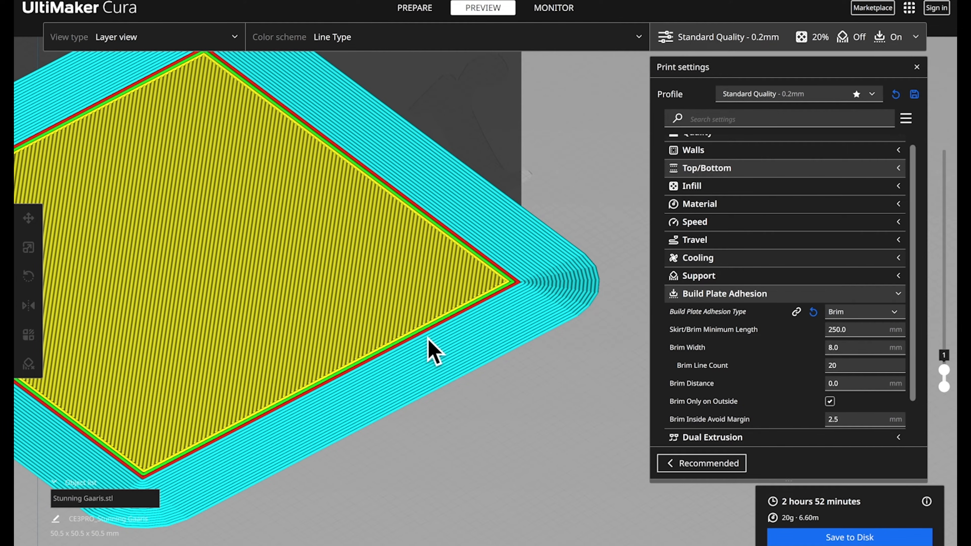
{"action": "left_click", "coordinate": [854, 347]}
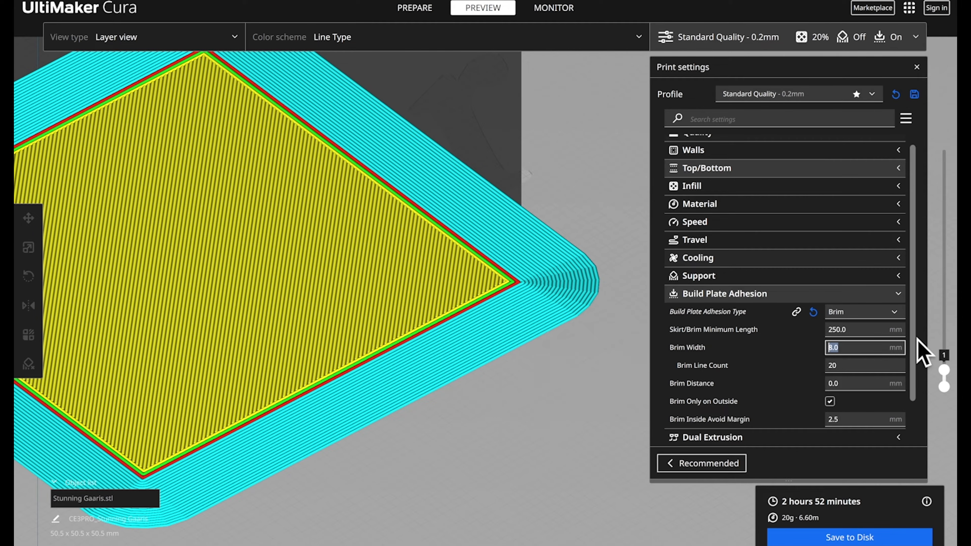
{"action": "type", "text": "5"}
{"action": "mouse_move", "coordinate": [707, 370]}
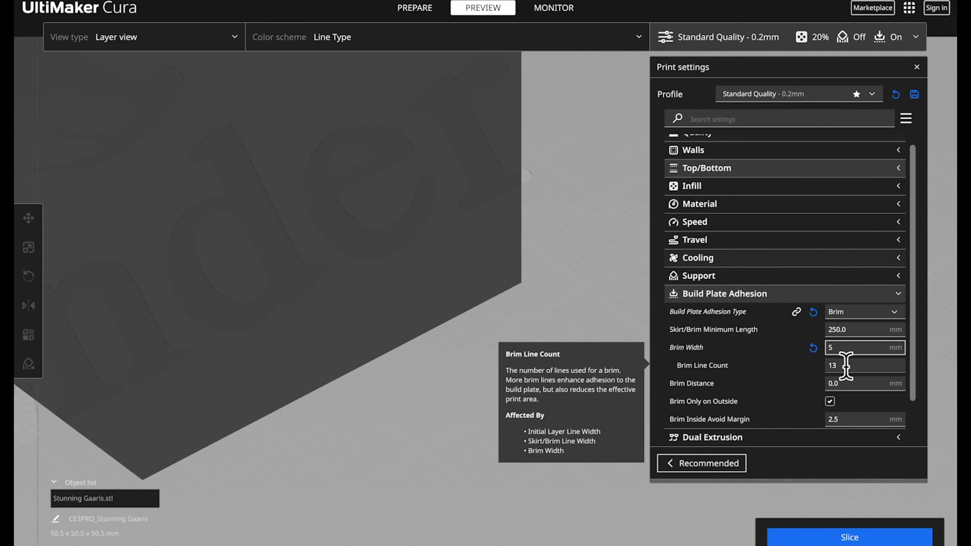
{"action": "left_click", "coordinate": [812, 537]}
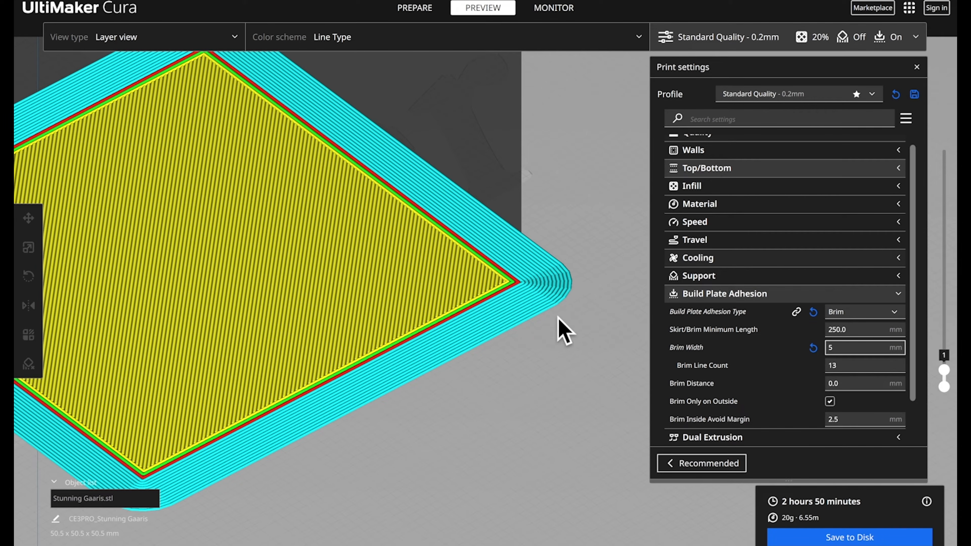
{"action": "left_click", "coordinate": [814, 347]}
Set the Brim Line Count to 5 and the Brim Distance to 5 mm
{"action": "left_click", "coordinate": [830, 365]}
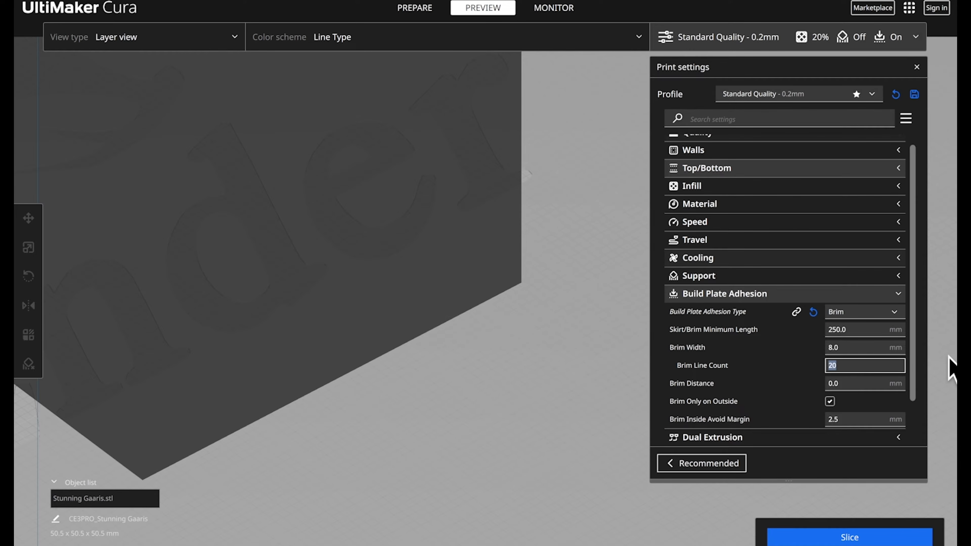
{"action": "type", "text": "5"}
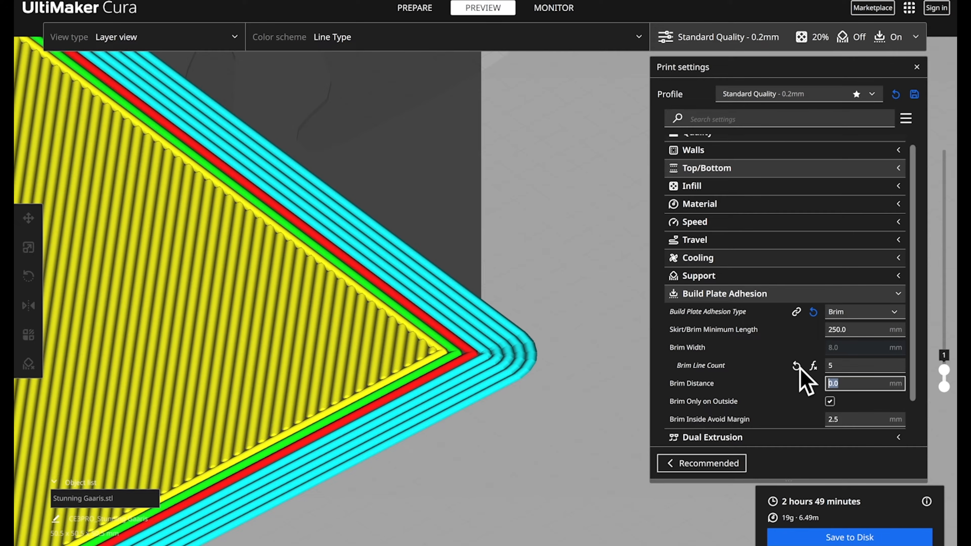
{"action": "type", "text": "5"}
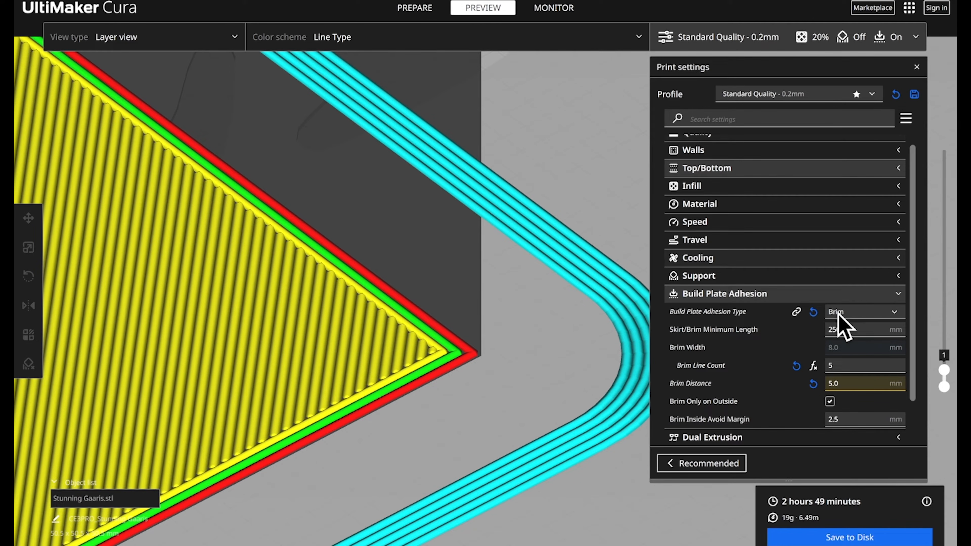
Set the Brim Distance back to 0 mm and slice the cube again
{"action": "mouse_move", "coordinate": [851, 385]}
{"action": "left_click_drag", "start_coordinate": [852, 385], "coordinate": [773, 379]}
{"action": "type", "text": "0"}
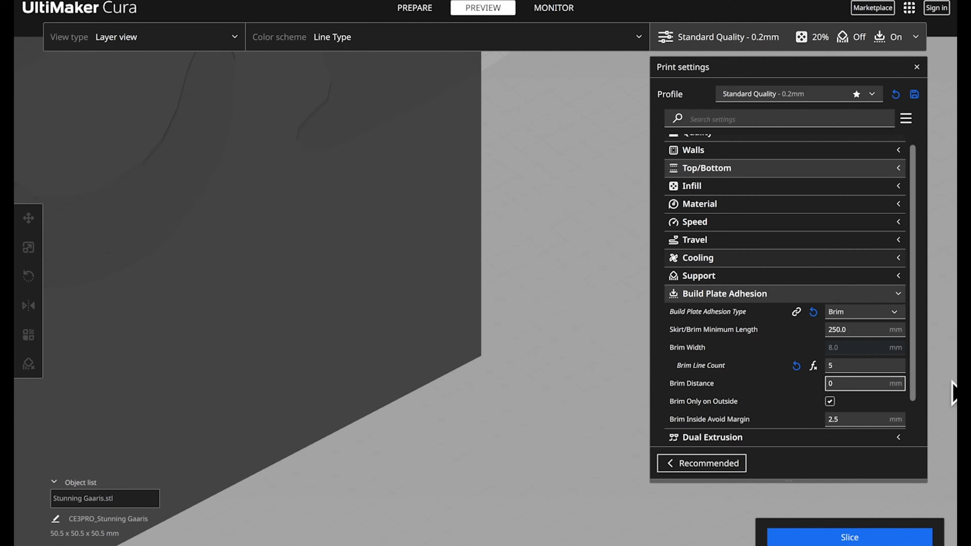
{"action": "left_click", "coordinate": [802, 540]}
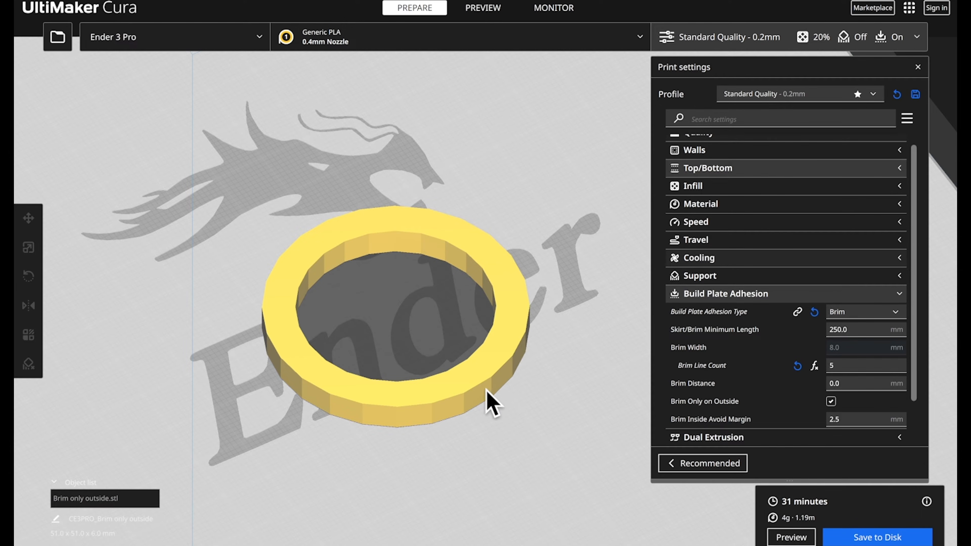
{"action": "right_click_drag", "start_coordinate": [489, 397], "coordinate": [466, 399]}
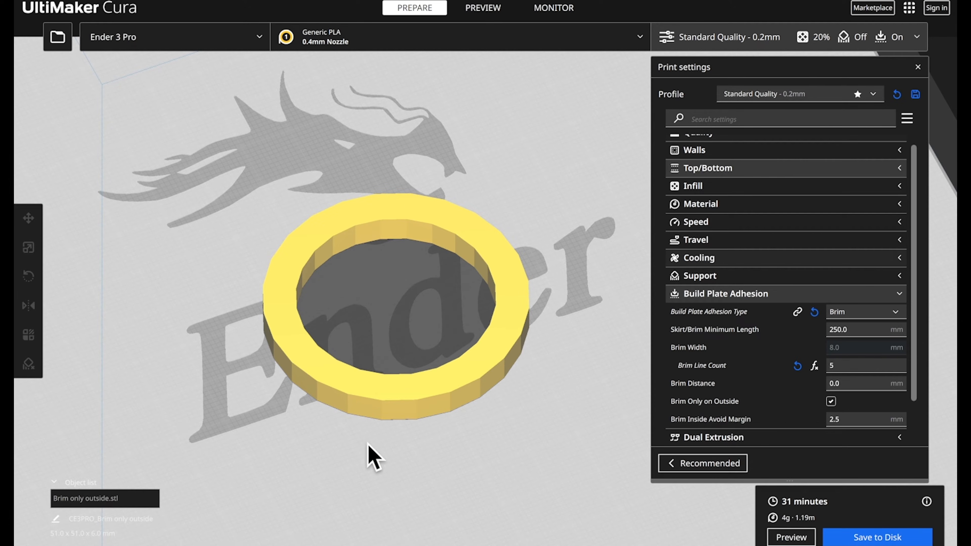
Preview the sliced ring and examine its brim from above and from the side with Brim Only on Outside enabled
{"action": "left_click", "coordinate": [486, 12]}
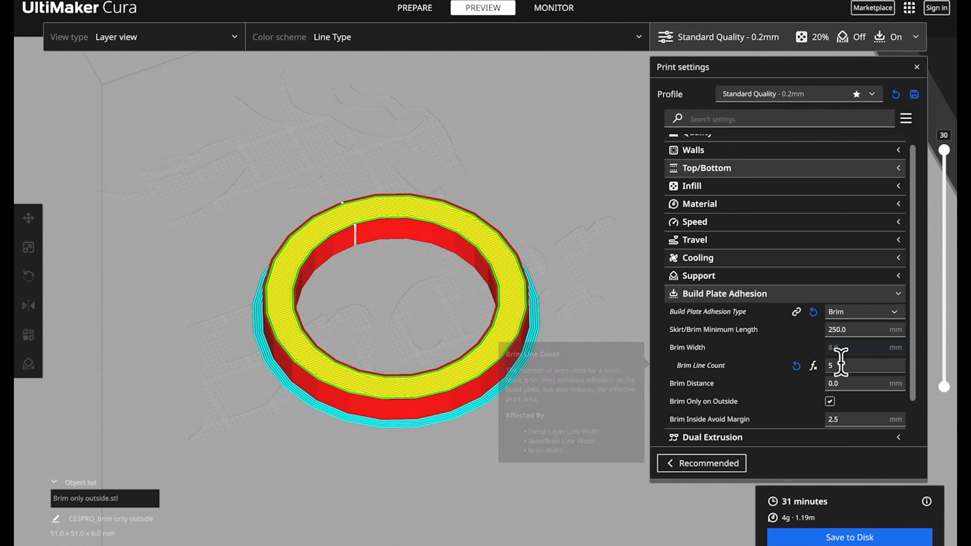
{"action": "mouse_move", "coordinate": [710, 407]}
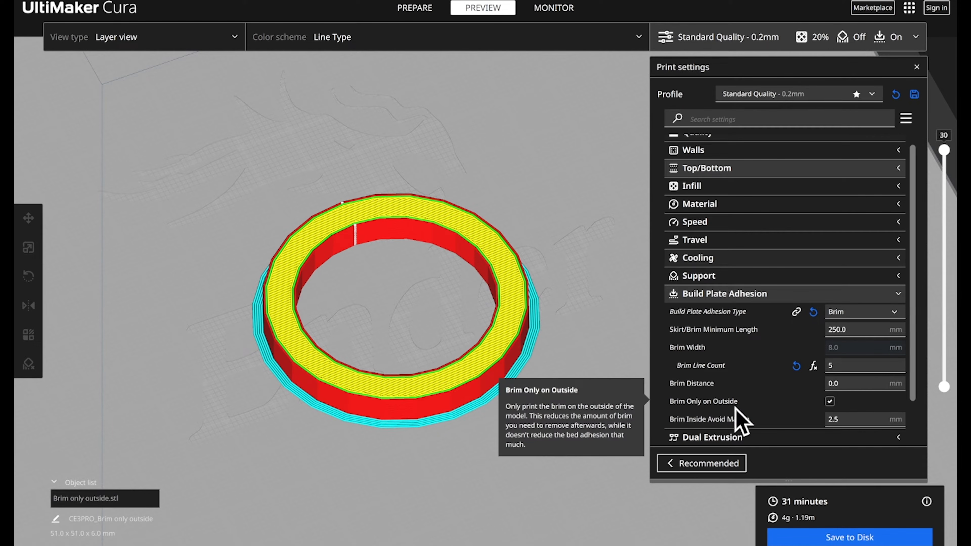
{"action": "right_click_drag", "start_coordinate": [531, 351], "coordinate": [657, 429]}
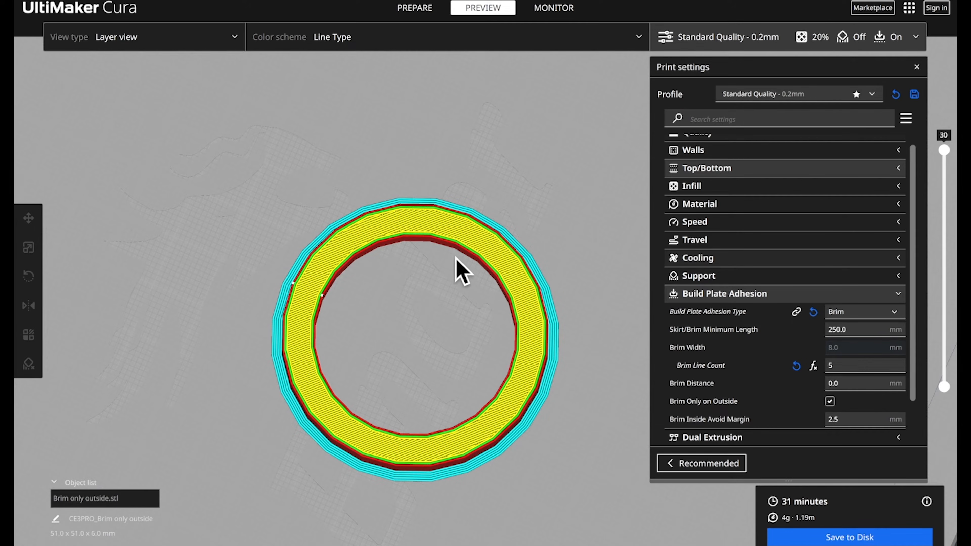
{"action": "right_click_drag", "start_coordinate": [543, 434], "coordinate": [536, 365]}
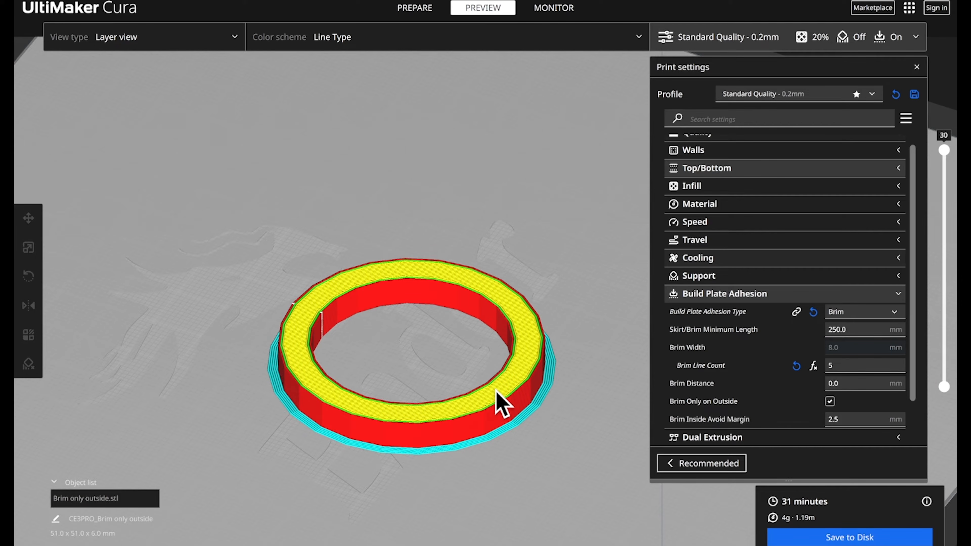
Disable Brim Only on Outside, slice the ring again and inspect the brim along its inner edge
{"action": "left_click", "coordinate": [830, 402]}
{"action": "left_click", "coordinate": [796, 536]}
{"action": "right_click_drag", "start_coordinate": [564, 276], "coordinate": [555, 342]}
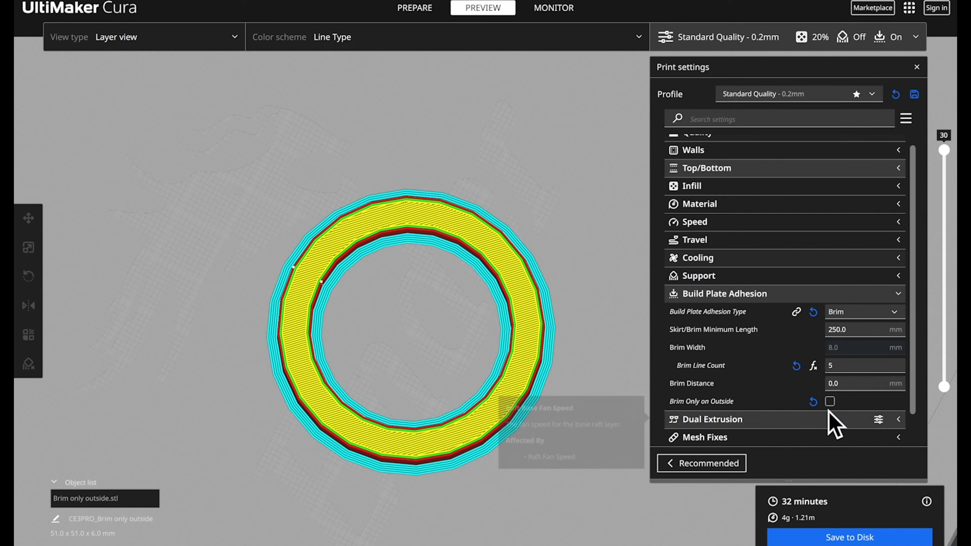
{"action": "mouse_move", "coordinate": [709, 400]}
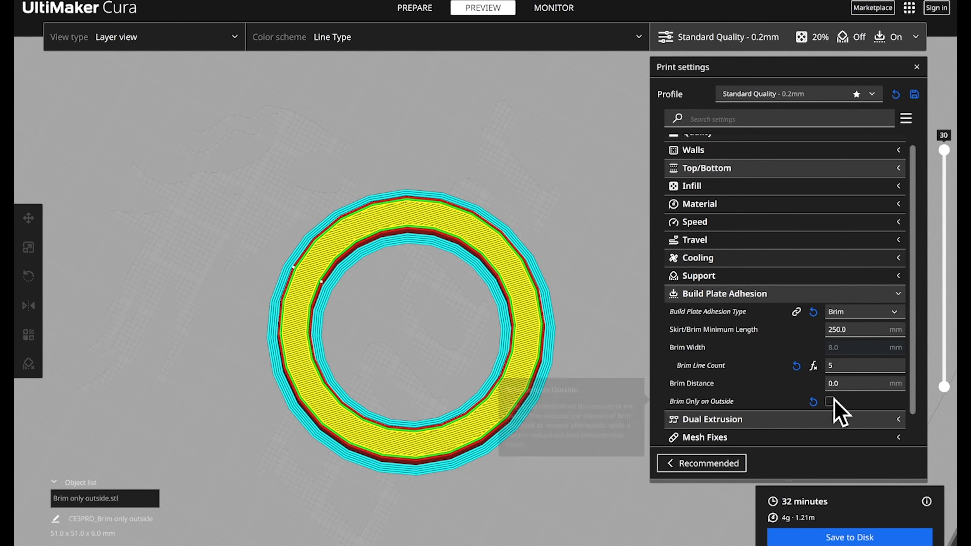
{"action": "scroll", "coordinate": [556, 434], "scroll_direction": "up", "scroll_amount": 3}
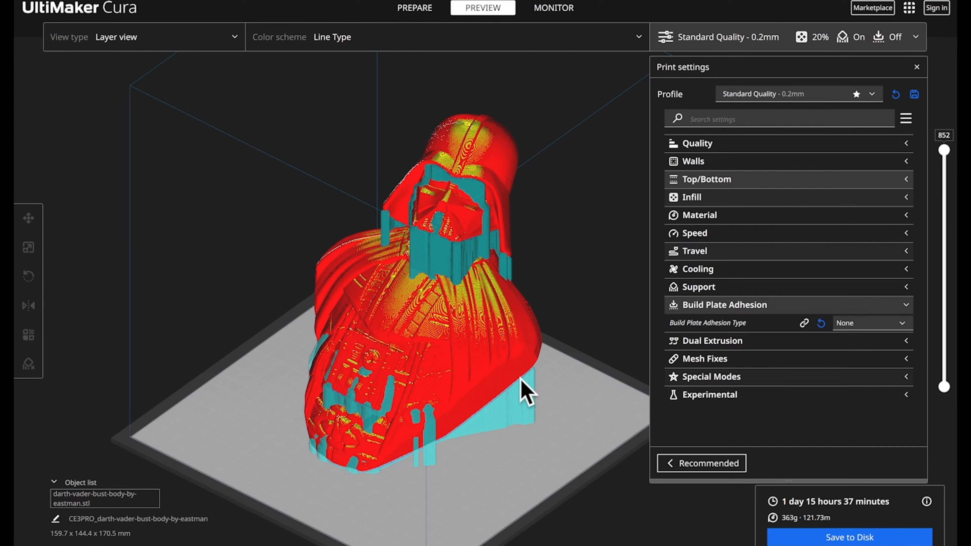
Inspect the Darth Vader bust's supports, set its Build Plate Adhesion Type to Brim and slice it
{"action": "right_click_drag", "start_coordinate": [527, 390], "coordinate": [451, 403]}
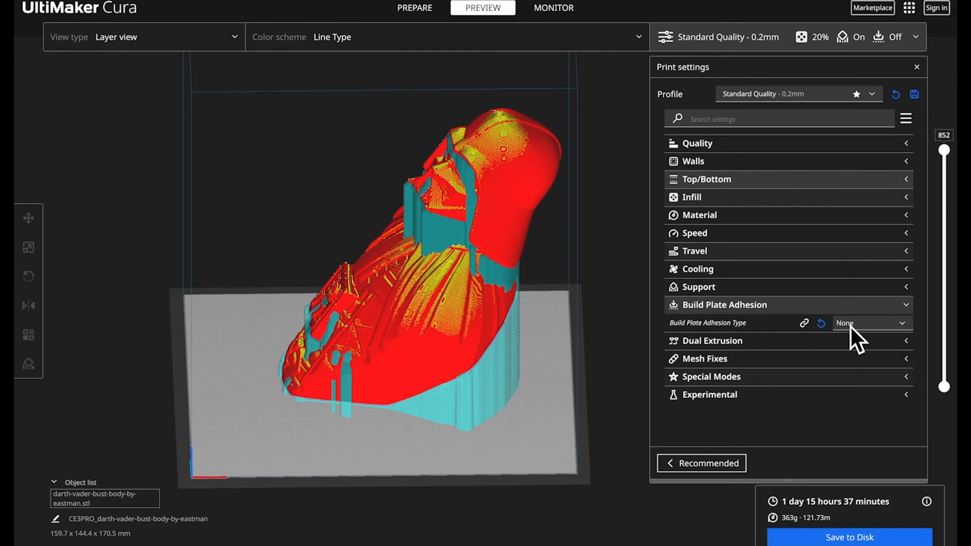
{"action": "right_click_drag", "start_coordinate": [284, 431], "coordinate": [474, 237]}
{"action": "scroll", "coordinate": [526, 451], "scroll_direction": "up", "scroll_amount": 5}
{"action": "left_click", "coordinate": [889, 325]}
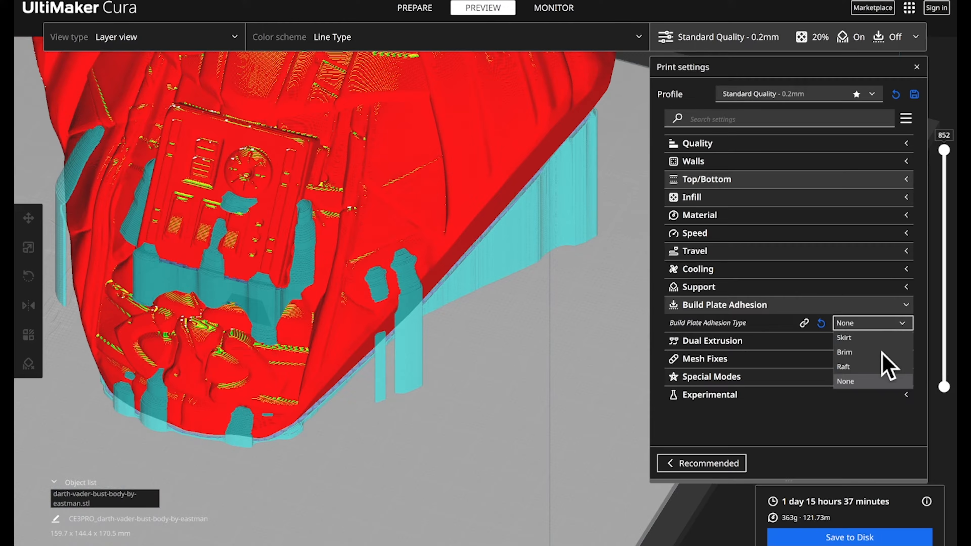
{"action": "left_click", "coordinate": [883, 354]}
Lower the layer preview to layer 1 and examine how the brim surrounds the bust's base and supports
{"action": "mouse_move", "coordinate": [694, 419]}
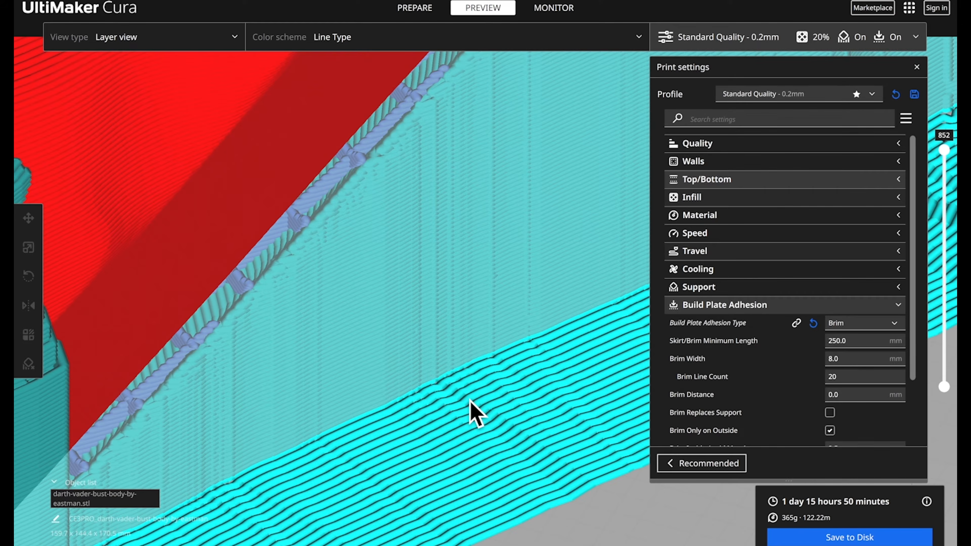
{"action": "scroll", "coordinate": [476, 413], "scroll_direction": "down", "scroll_amount": 5}
{"action": "left_click_drag", "start_coordinate": [944, 150], "coordinate": [944, 370]}
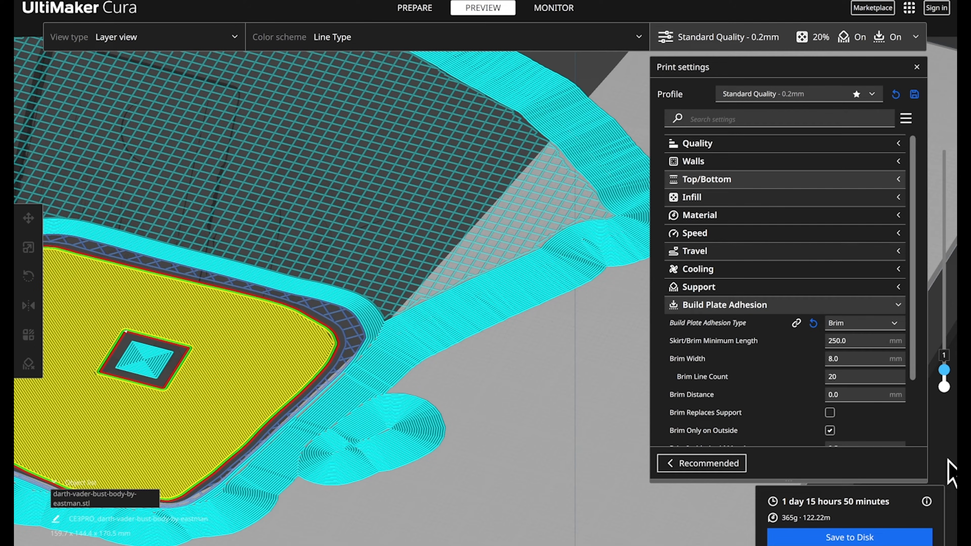
{"action": "middle_click_drag", "start_coordinate": [506, 348], "coordinate": [515, 367]}
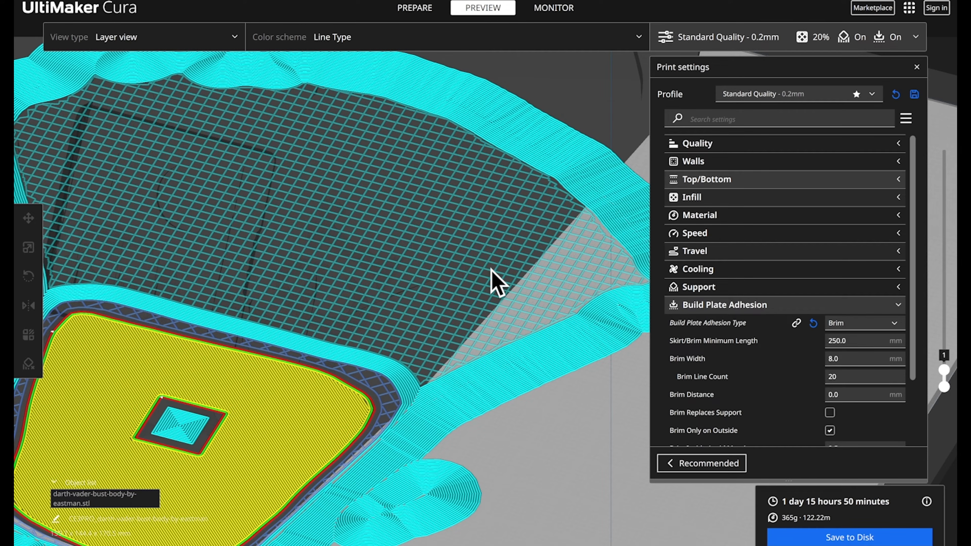
{"action": "scroll", "coordinate": [497, 279], "scroll_direction": "down", "scroll_amount": 5}
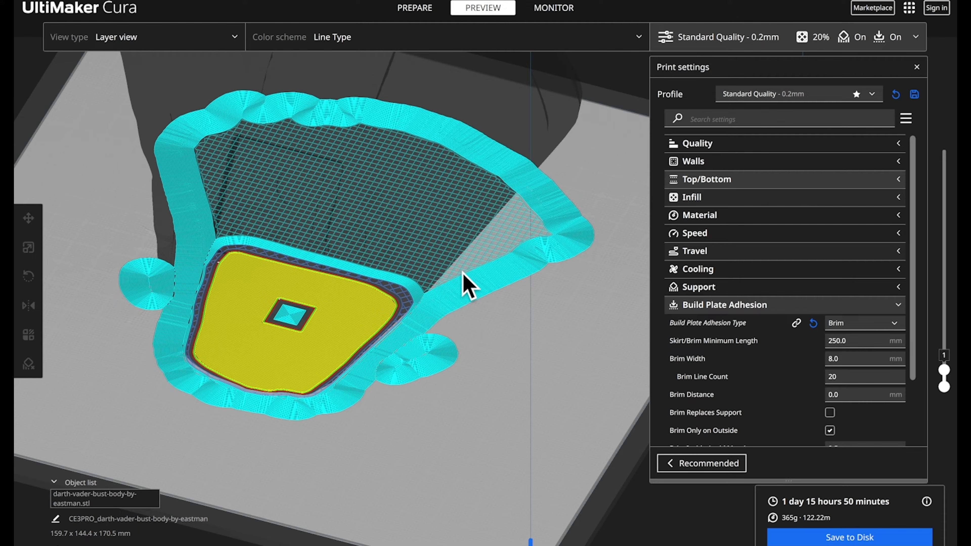
Enable Brim Replaces Support, slice the bust again and inspect the first layer between its base and the supports
{"action": "scroll", "coordinate": [415, 384], "scroll_direction": "up", "scroll_amount": 5}
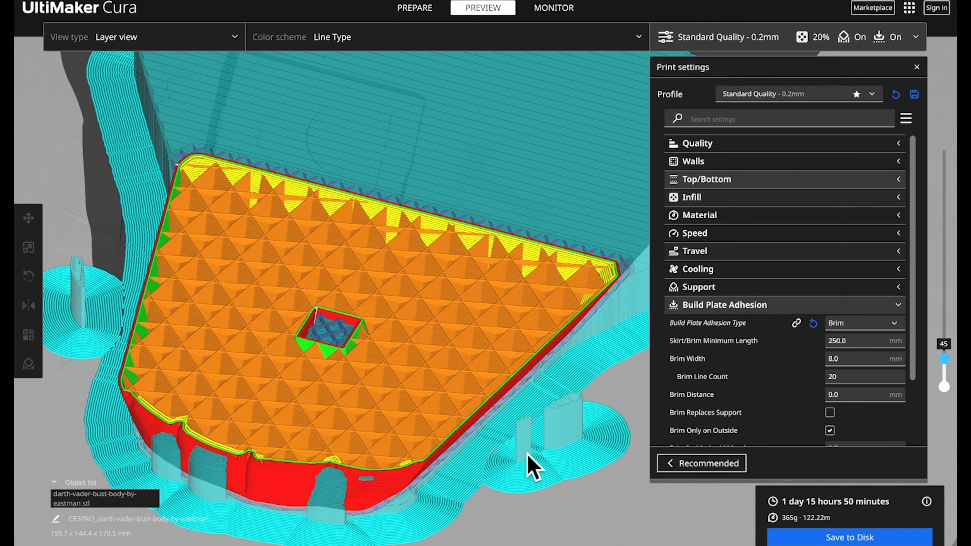
{"action": "left_click", "coordinate": [830, 413]}
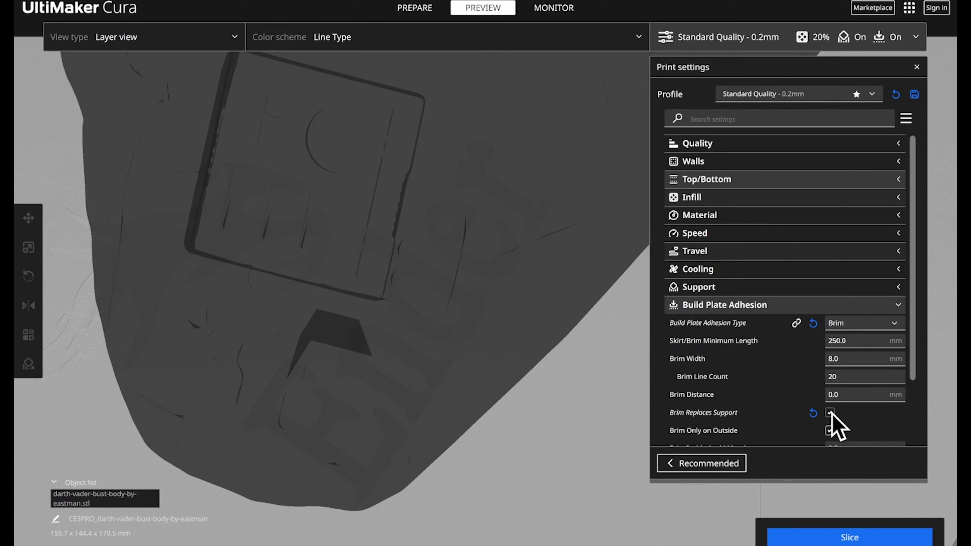
{"action": "left_click", "coordinate": [830, 537]}
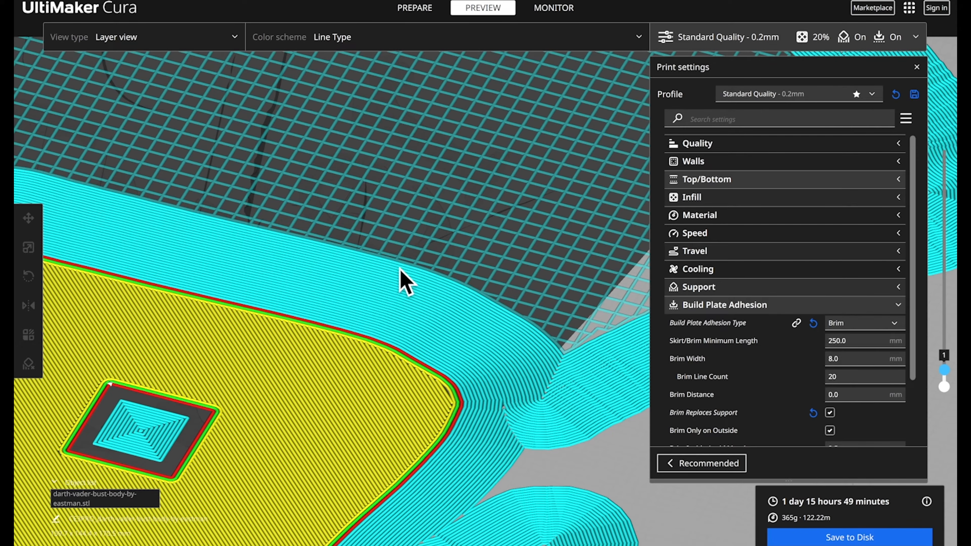
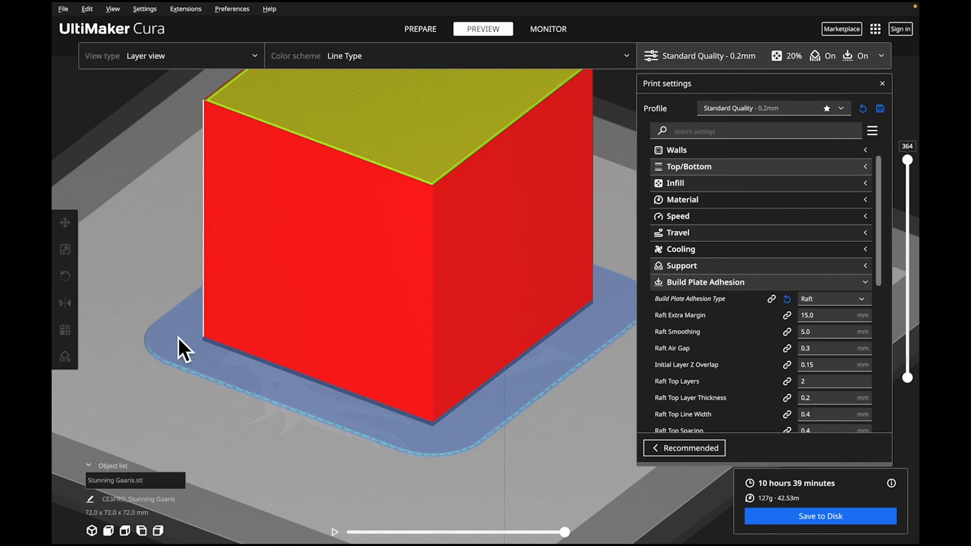
Lower the layer preview to layer 5 and examine the raft layers beneath the cube
{"action": "left_click_drag", "start_coordinate": [907, 160], "coordinate": [907, 360]}
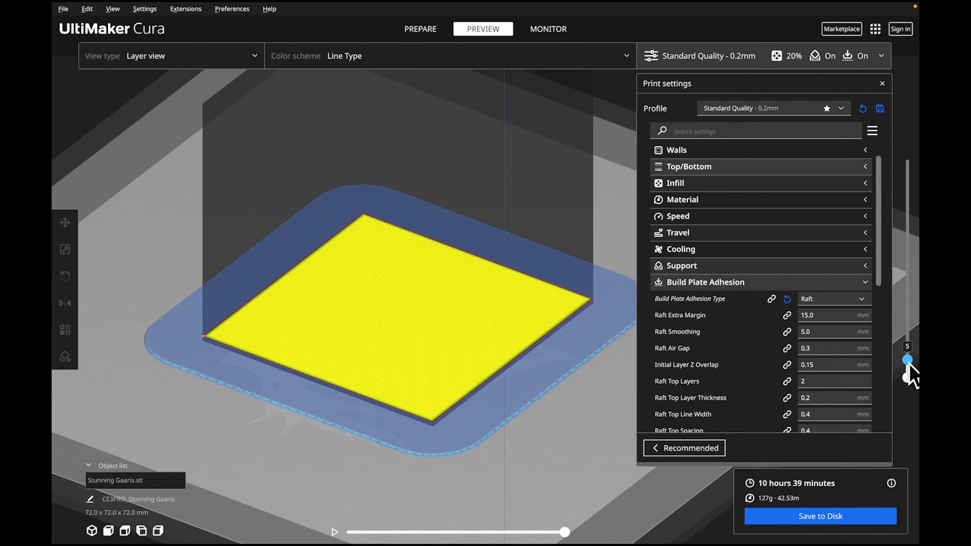
{"action": "left_click_drag", "start_coordinate": [910, 367], "coordinate": [910, 369]}
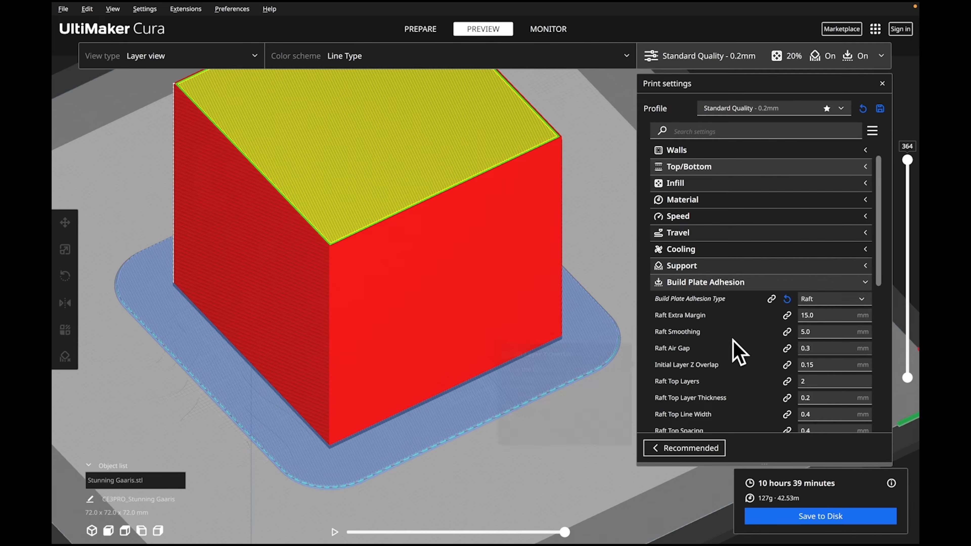
Set the Raft Extra Margin to 10 mm and slice the three cubes
{"action": "mouse_move", "coordinate": [664, 318]}
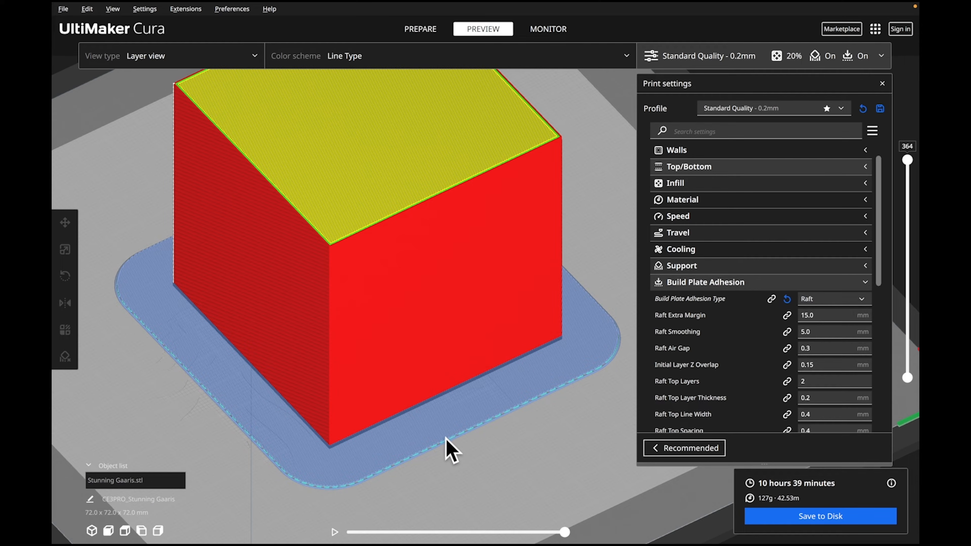
{"action": "mouse_move", "coordinate": [564, 542]}
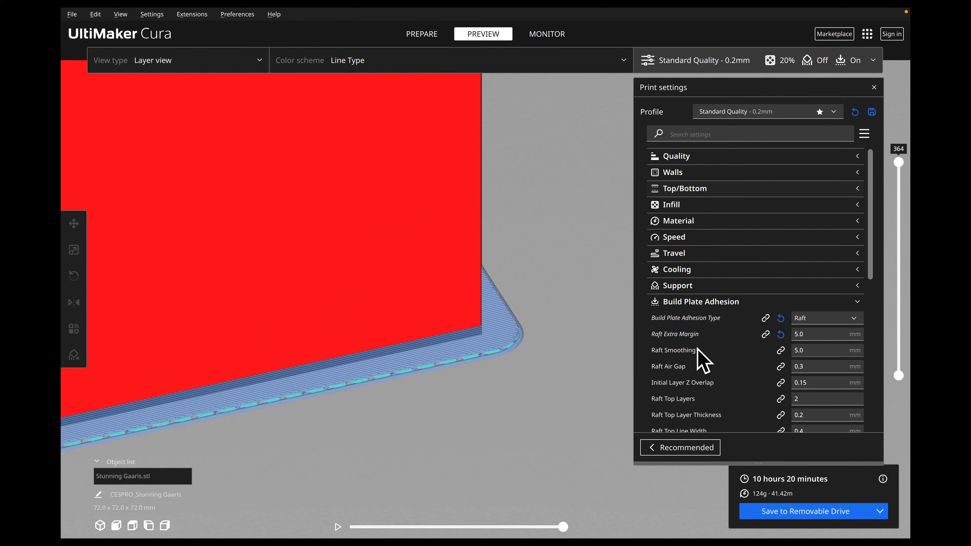
{"action": "mouse_move", "coordinate": [654, 338]}
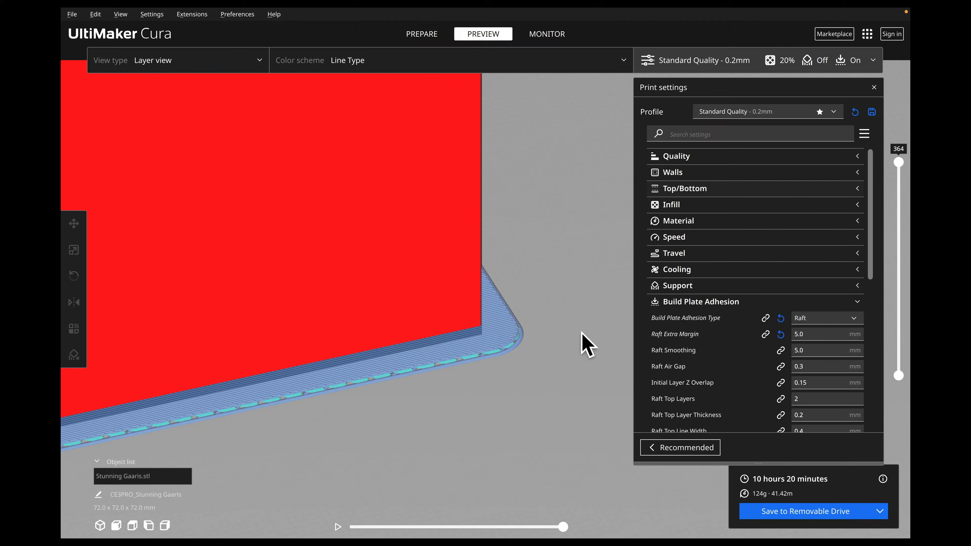
{"action": "left_click", "coordinate": [815, 334]}
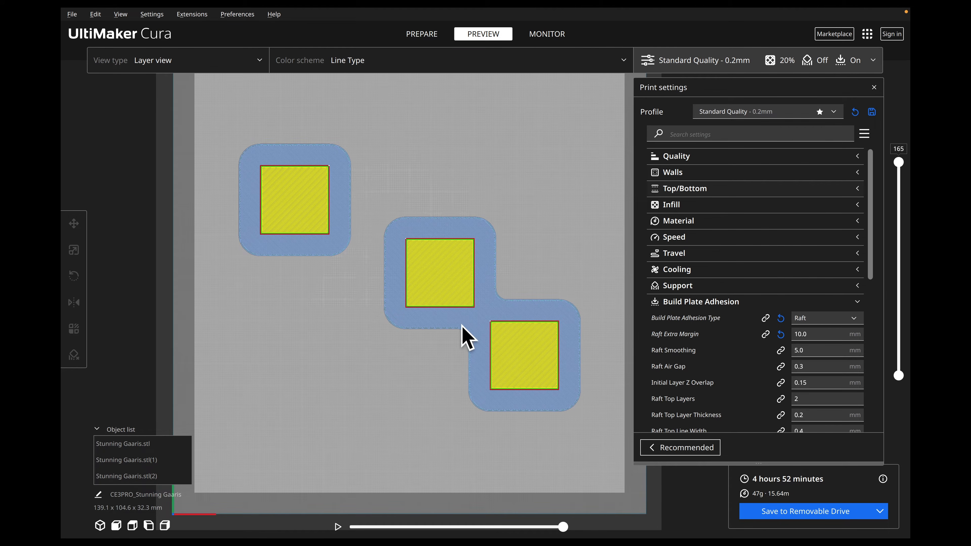
Set Raft Smoothing to 15 mm and slice the three cubes to compare the raft outline
{"action": "mouse_move", "coordinate": [670, 342]}
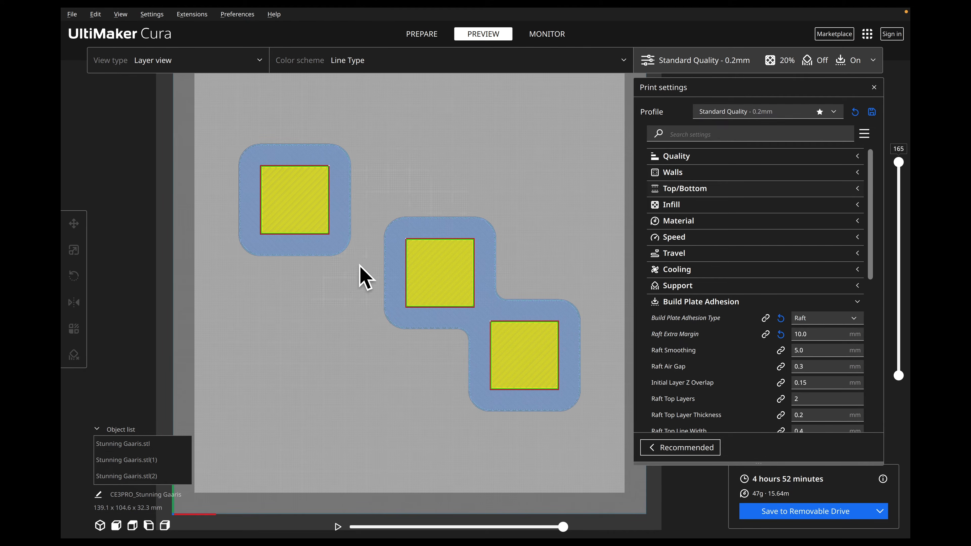
{"action": "left_click", "coordinate": [822, 350]}
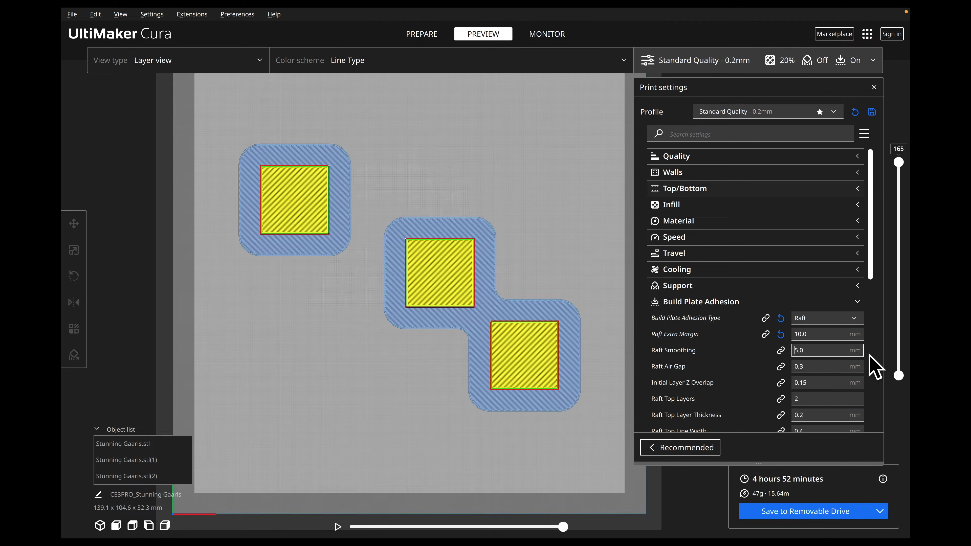
{"action": "type", "text": "1"}
{"action": "left_click", "coordinate": [823, 511]}
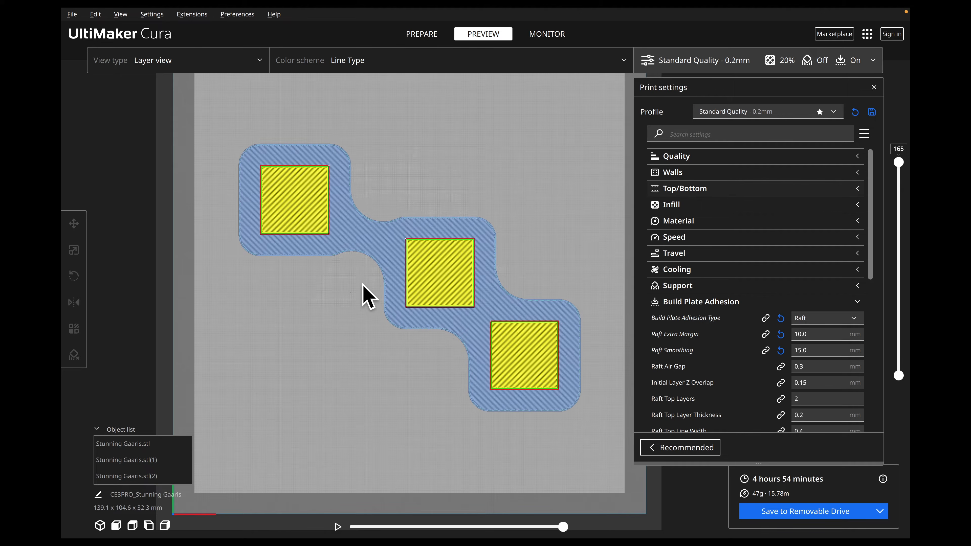
Set Raft Smoothing to 8 mm, slice again and zoom in on the raft outline around a cube
{"action": "left_click", "coordinate": [823, 350]}
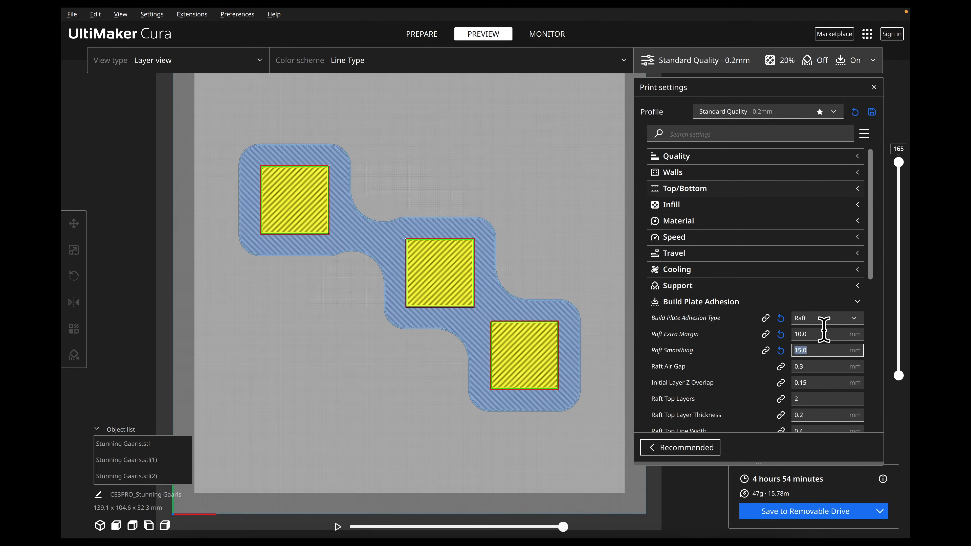
{"action": "type", "text": "8.0"}
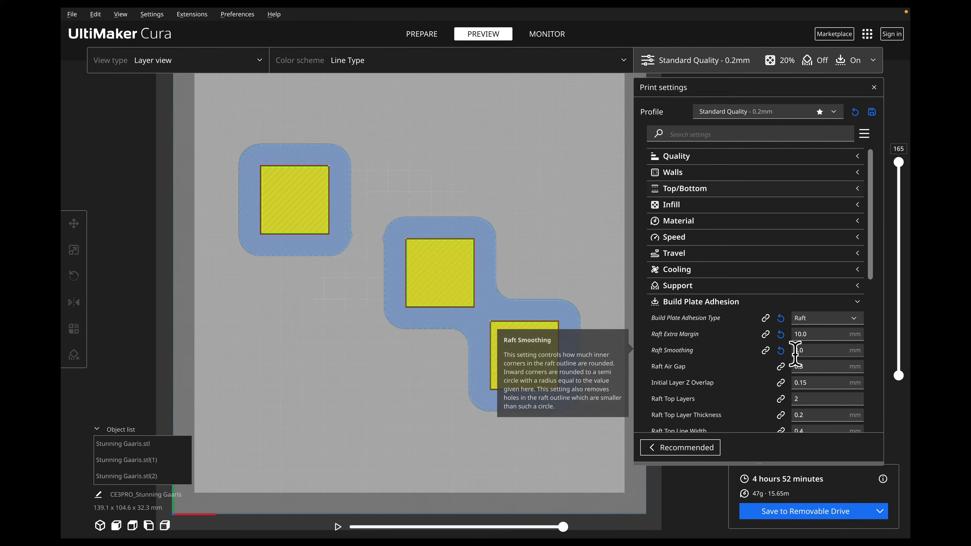
{"action": "scroll", "coordinate": [338, 239], "scroll_direction": "up", "scroll_amount": 5}
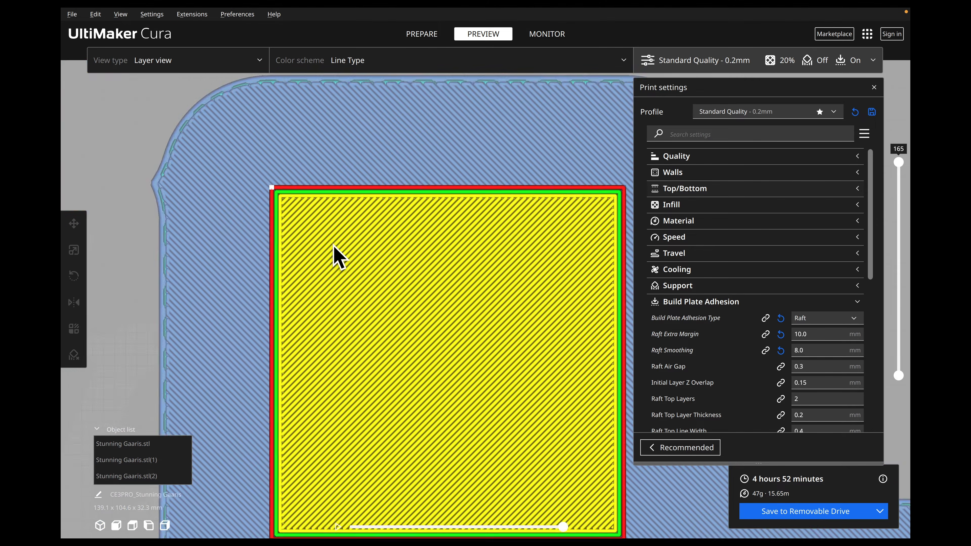
Set Raft Smoothing to 10 mm, slice again and examine the bridge joining the cubes' rafts
{"action": "middle_click_drag", "start_coordinate": [334, 246], "coordinate": [486, 292]}
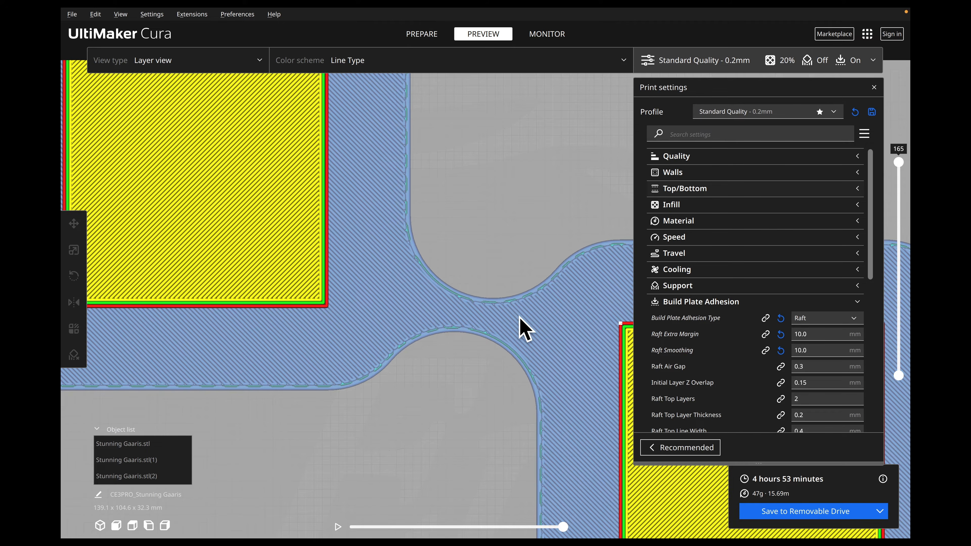
{"action": "scroll", "coordinate": [481, 316], "scroll_direction": "down", "scroll_amount": 3}
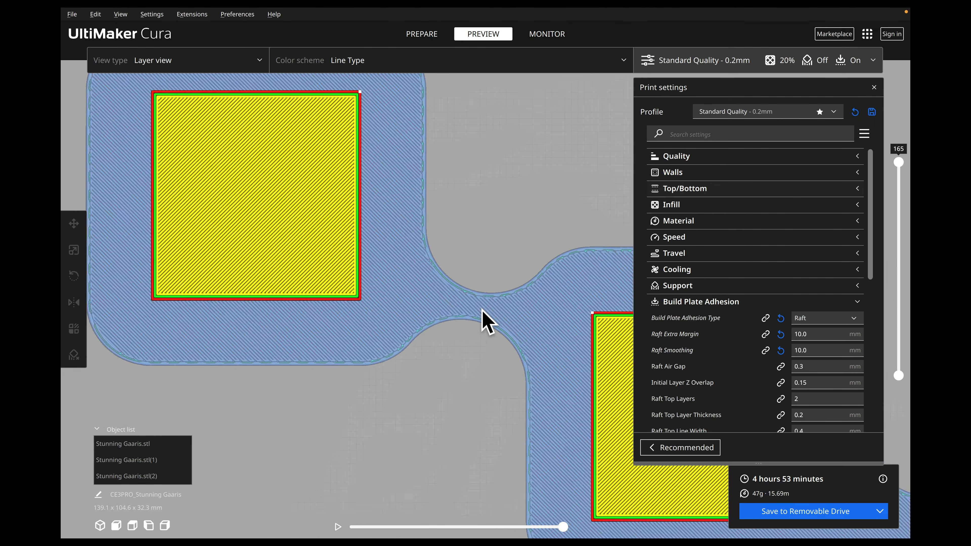
{"action": "scroll", "coordinate": [481, 317], "scroll_direction": "down", "scroll_amount": 5}
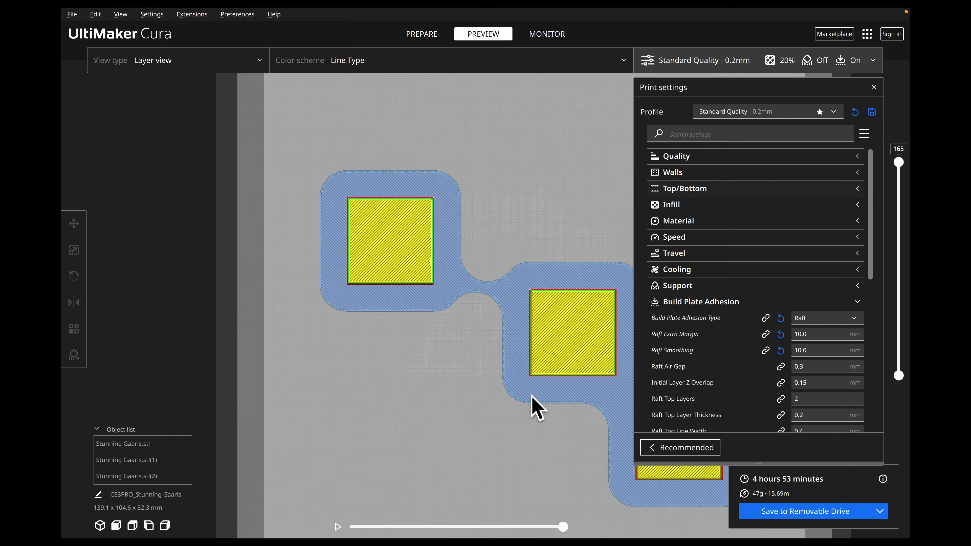
{"action": "middle_click_drag", "start_coordinate": [575, 443], "coordinate": [353, 407]}
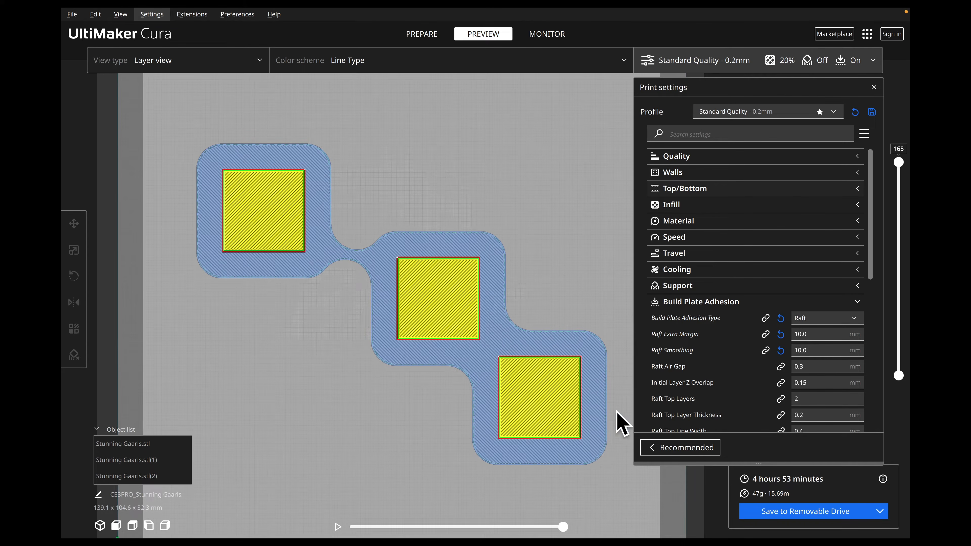
Set both Raft Smoothing and Raft Extra Margin to 5 mm and slice the three cubes
{"action": "double_click", "coordinate": [830, 352]}
{"action": "type", "text": "5"}
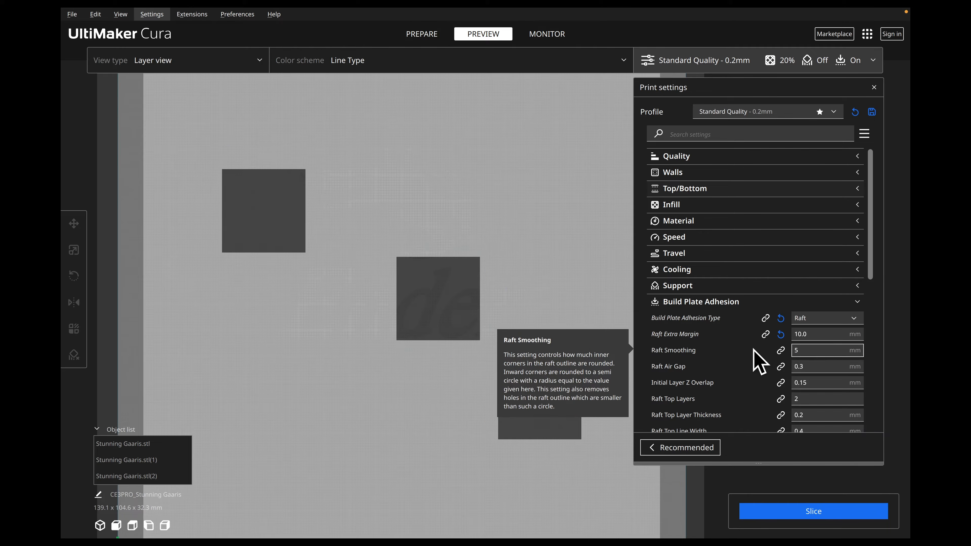
{"action": "double_click", "coordinate": [818, 335]}
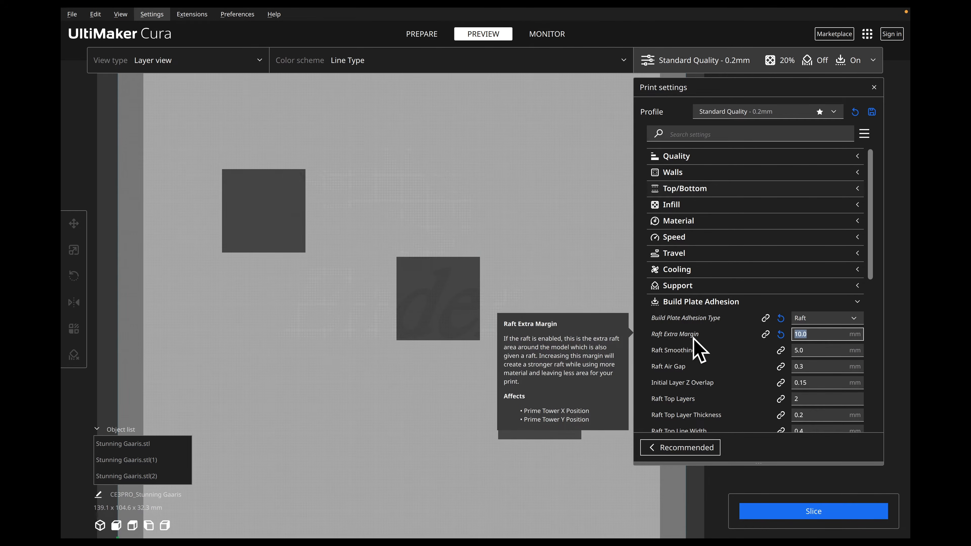
{"action": "type", "text": "5.0"}
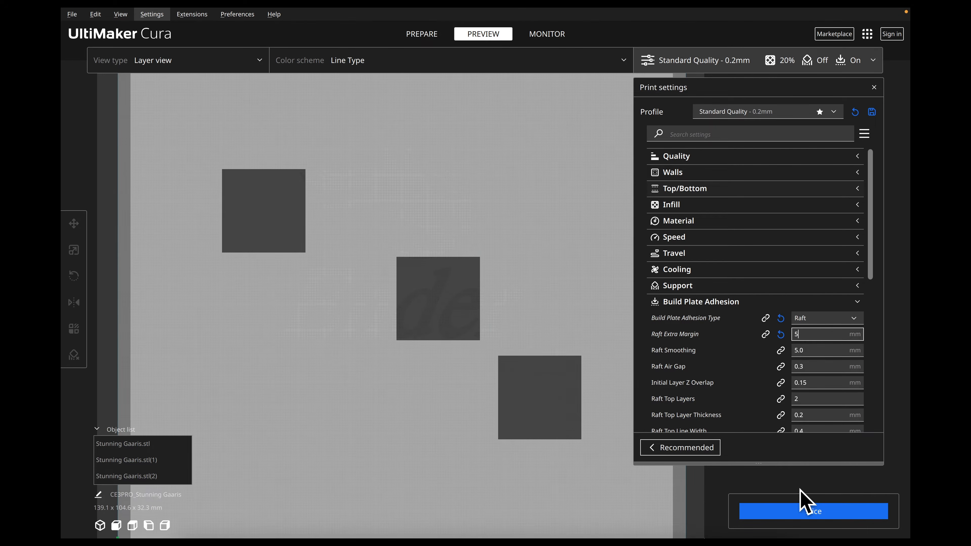
{"action": "left_click", "coordinate": [800, 515]}
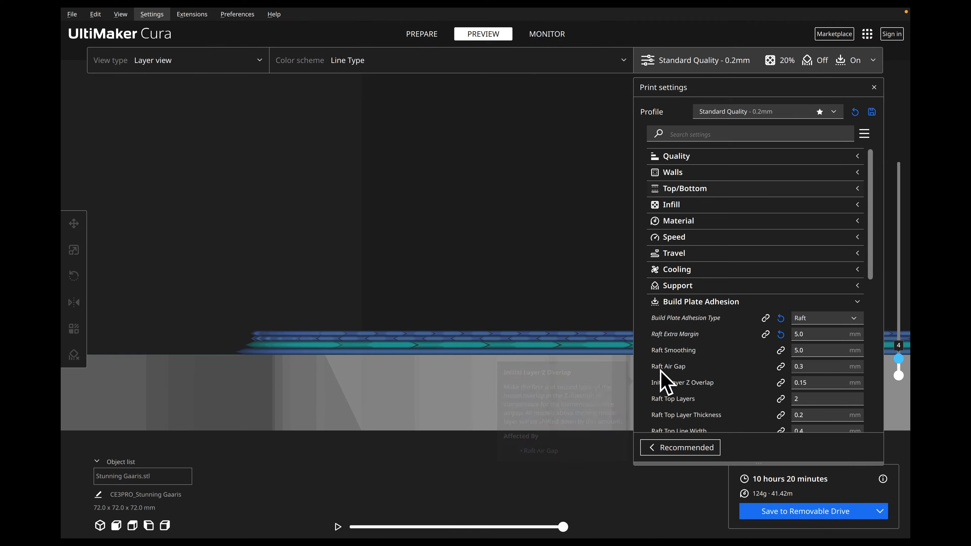
Show the preview up to layer 5, set the Raft Air Gap to 0.2 mm and slice again
{"action": "mouse_move", "coordinate": [660, 370]}
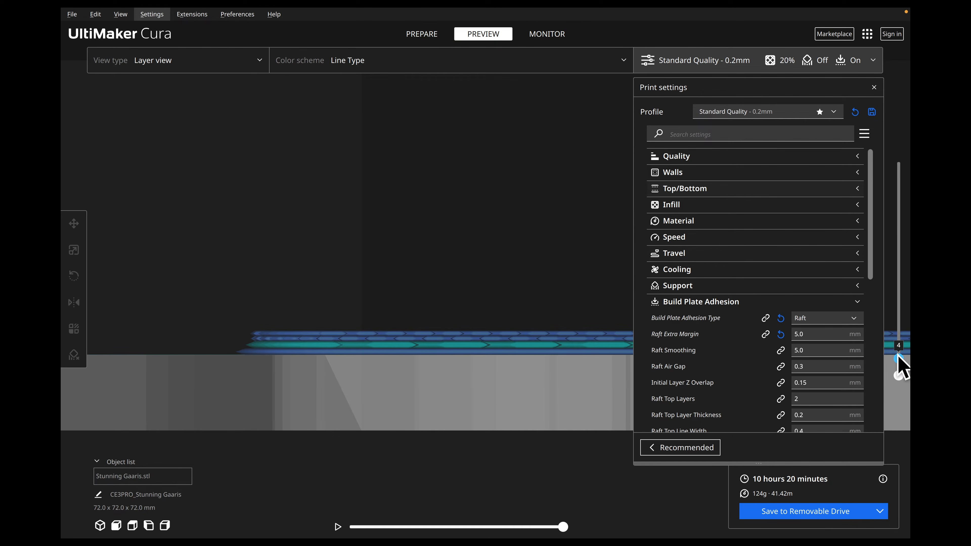
{"action": "left_click_drag", "start_coordinate": [898, 356], "coordinate": [898, 353]}
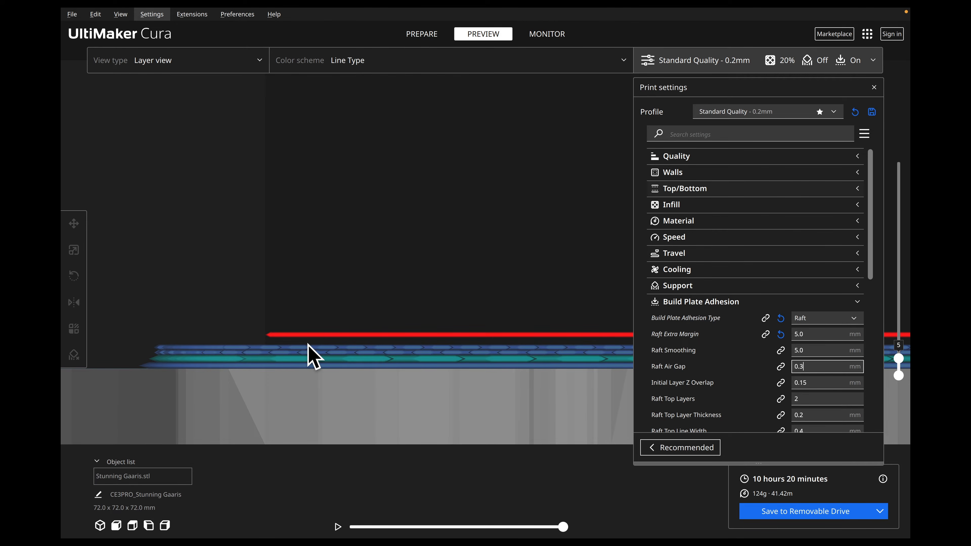
{"action": "key", "text": "BackSpace"}
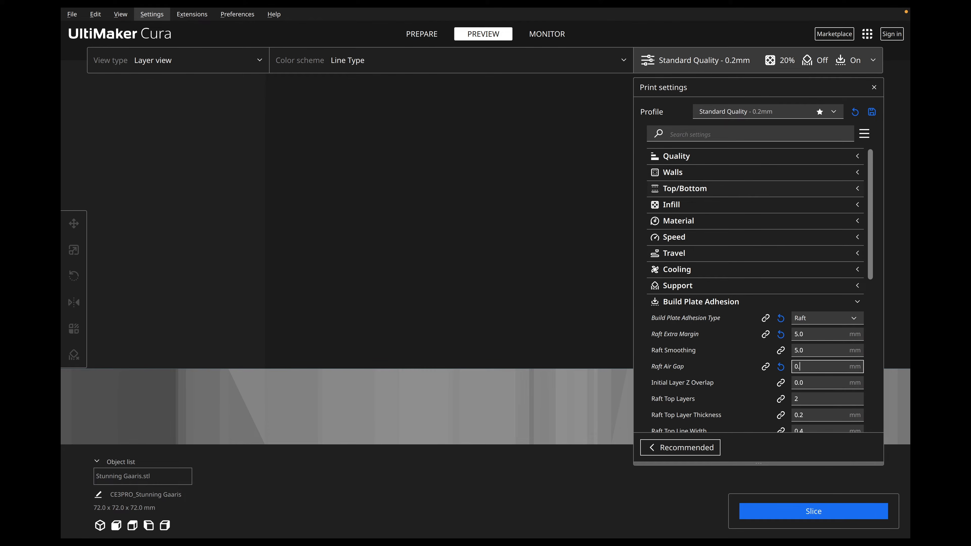
{"action": "left_click", "coordinate": [813, 511]}
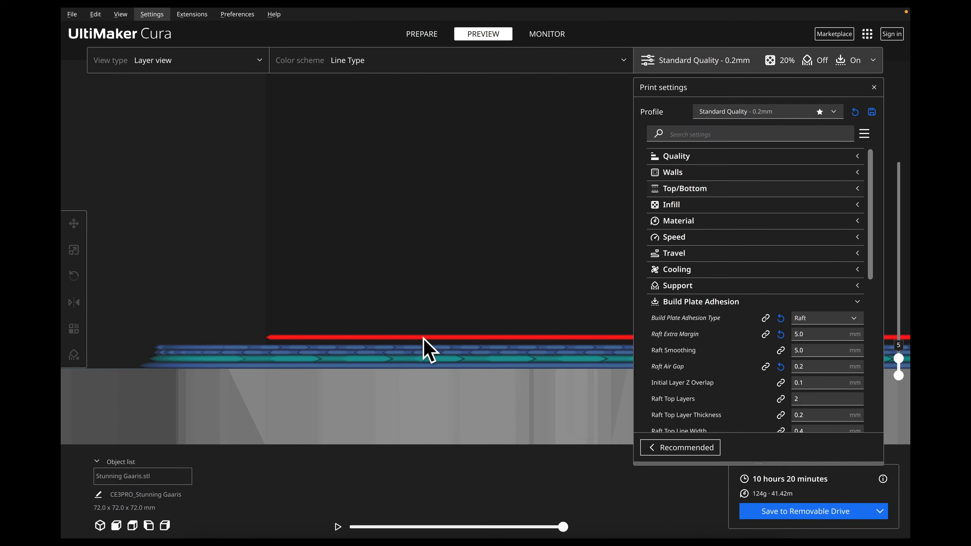
Set the Raft Air Gap to 0.12 mm and slice again to compare the gap above the raft
{"action": "left_click", "coordinate": [824, 365]}
{"action": "key", "text": "BackSpace"}
{"action": "type", "text": "12"}
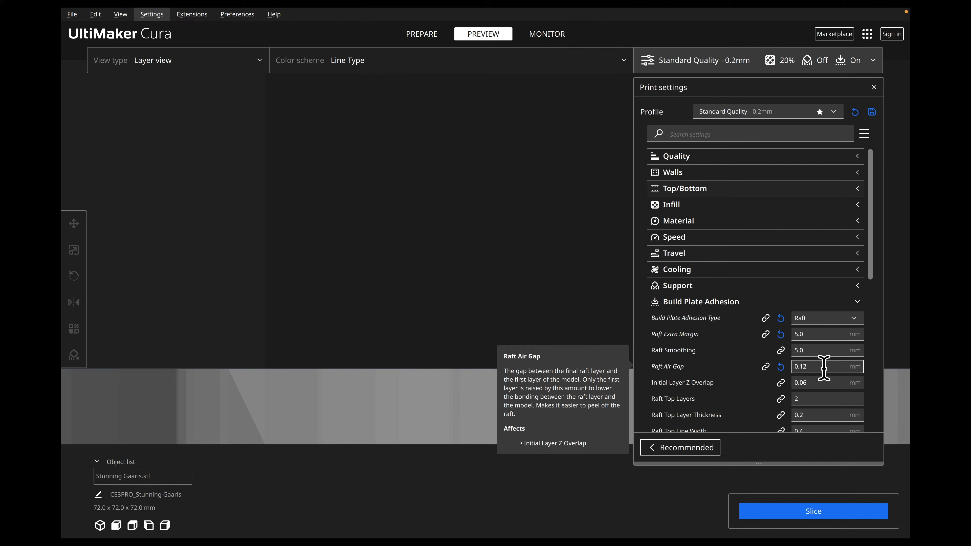
{"action": "left_click", "coordinate": [829, 519]}
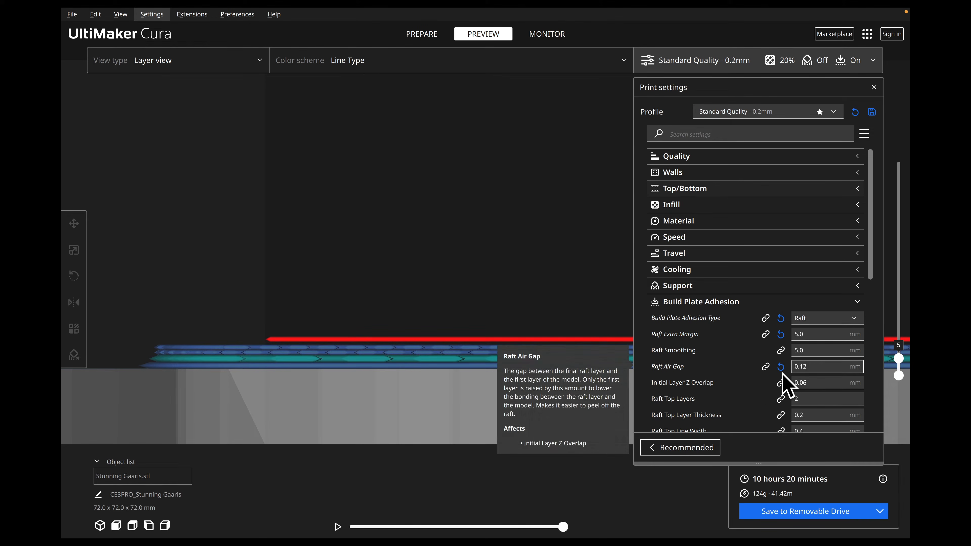
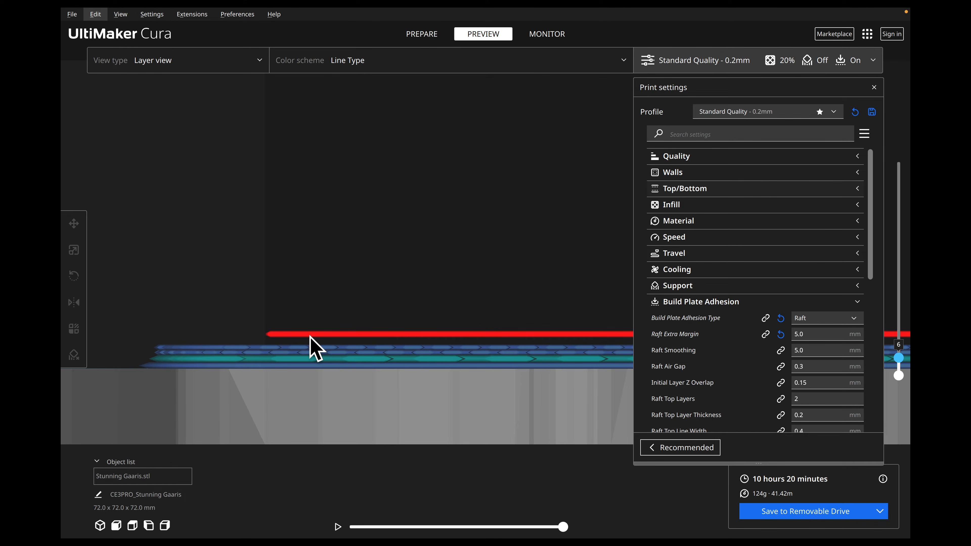
Show the preview up to layer 7 and examine the first model layers against the Initial Layer Z Overlap and Raft Air Gap settings
{"action": "key", "text": "Up"}
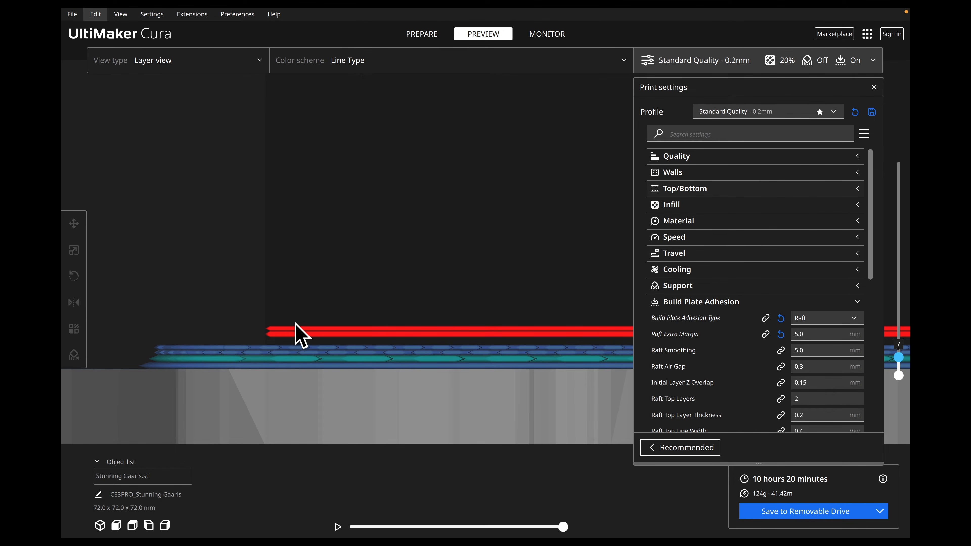
{"action": "mouse_move", "coordinate": [690, 383]}
{"action": "mouse_move", "coordinate": [793, 369]}
{"action": "mouse_move", "coordinate": [740, 368]}
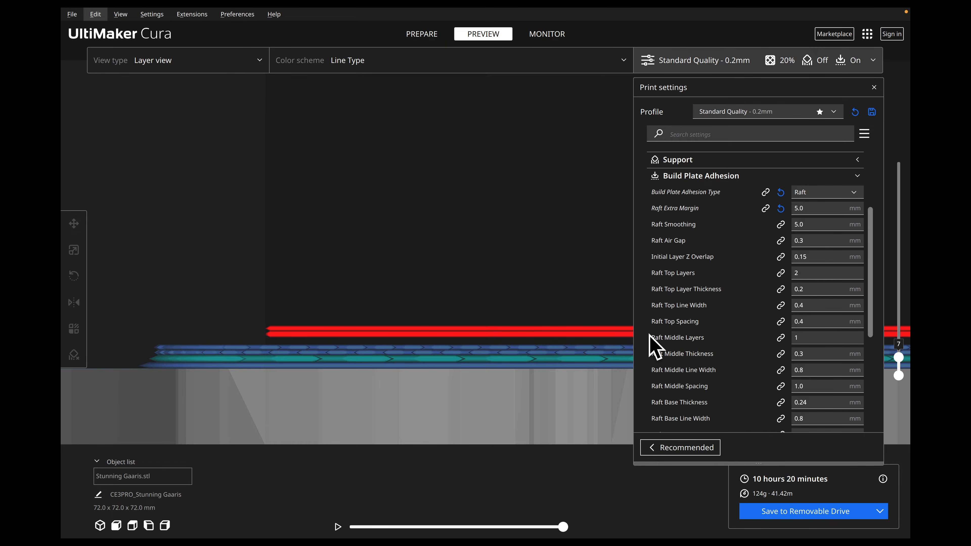
Step through raft layers 2 to 4 and compare the middle layer with the two top layers
{"action": "mouse_move", "coordinate": [656, 337]}
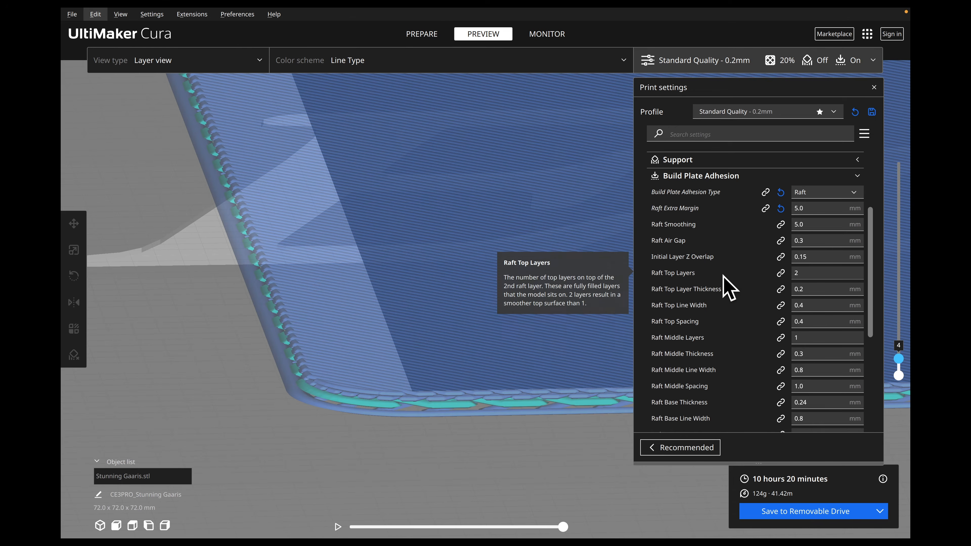
{"action": "mouse_move", "coordinate": [799, 274]}
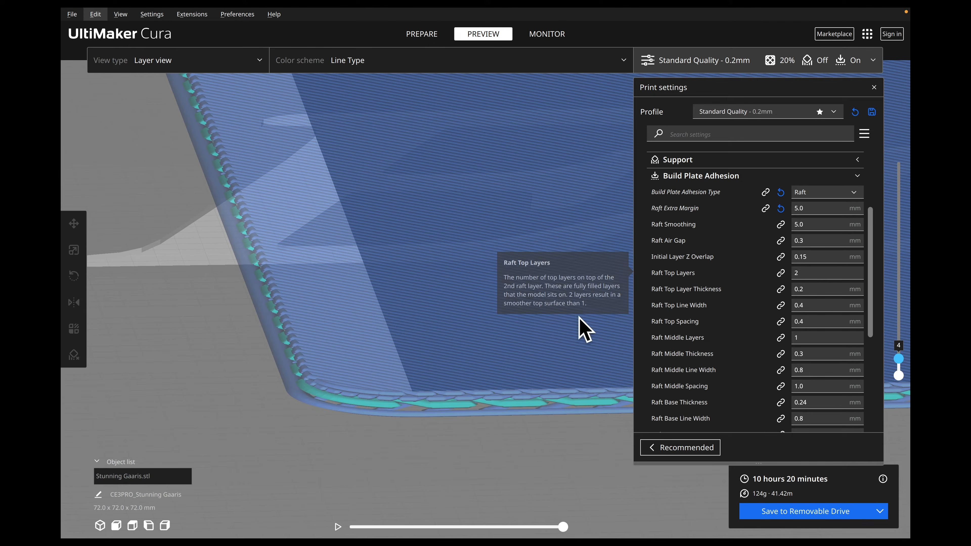
{"action": "key", "text": "Down"}
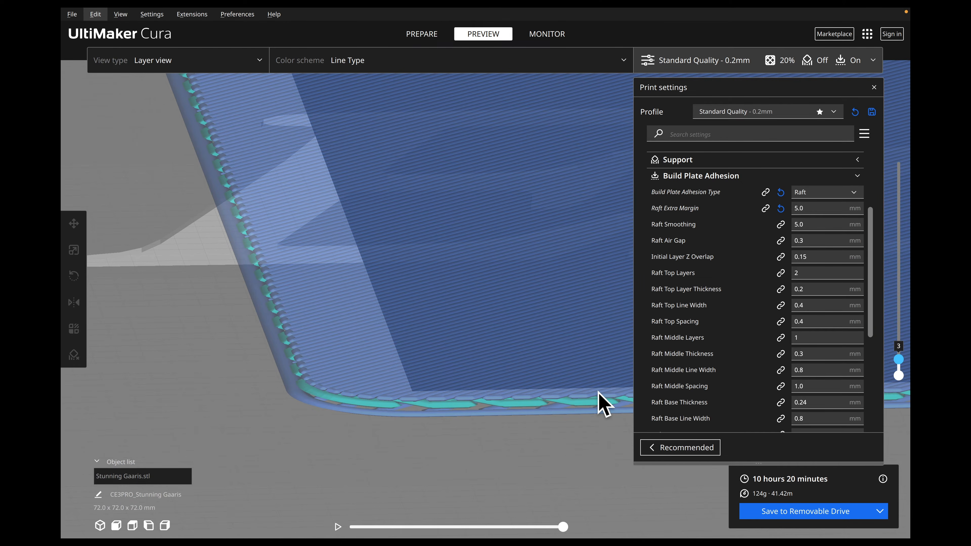
{"action": "key", "text": "Down"}
{"action": "scroll", "coordinate": [474, 378], "scroll_direction": "up", "scroll_amount": 5}
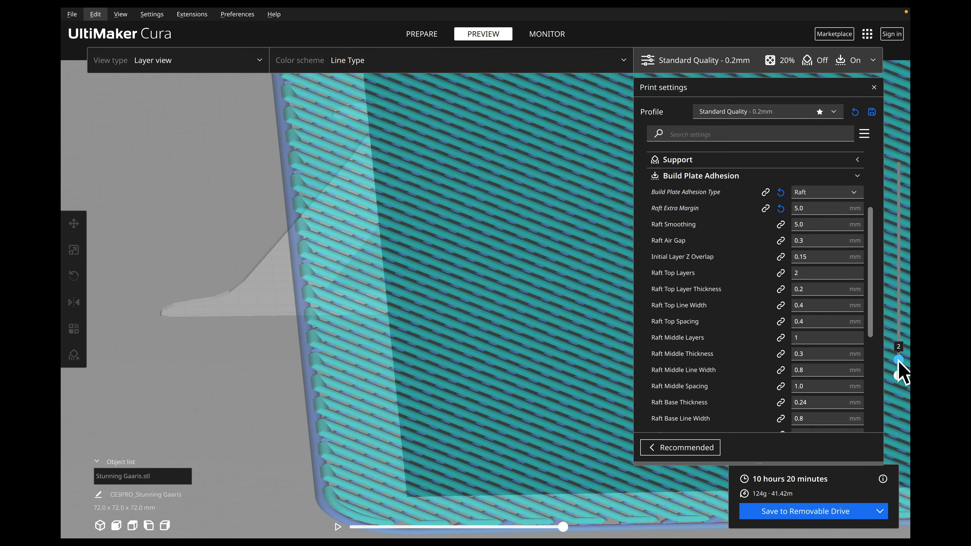
{"action": "key", "text": "Up"}
{"action": "key", "text": "Up"}
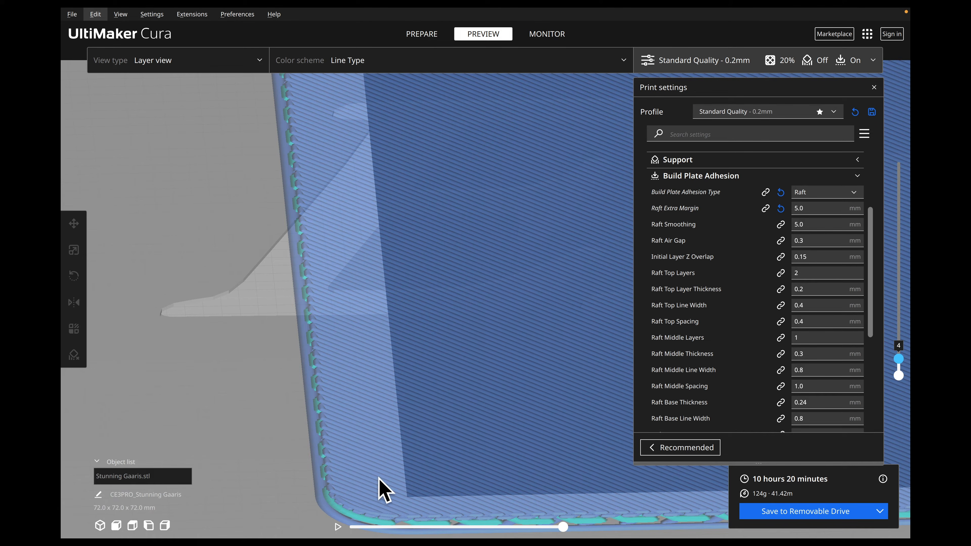
{"action": "key", "text": "Down"}
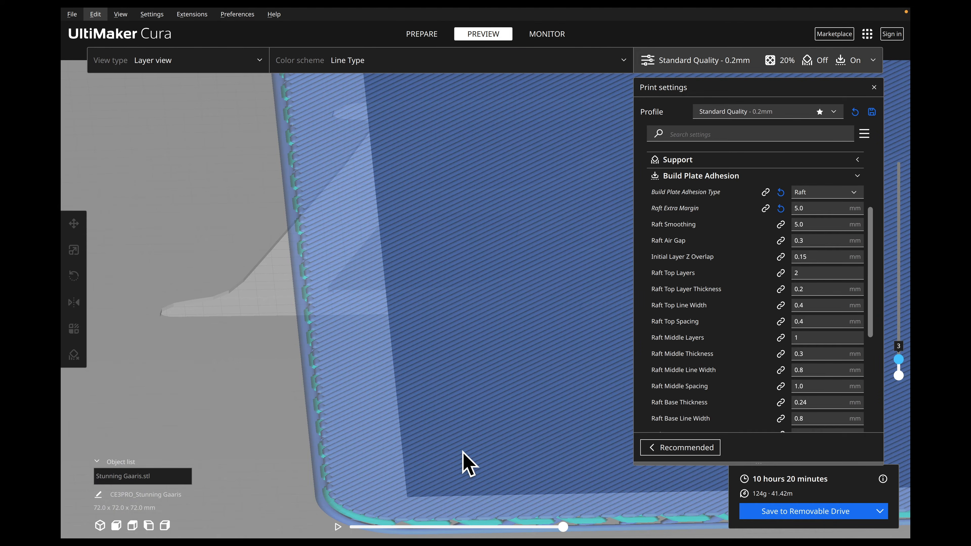
{"action": "key", "text": "Up"}
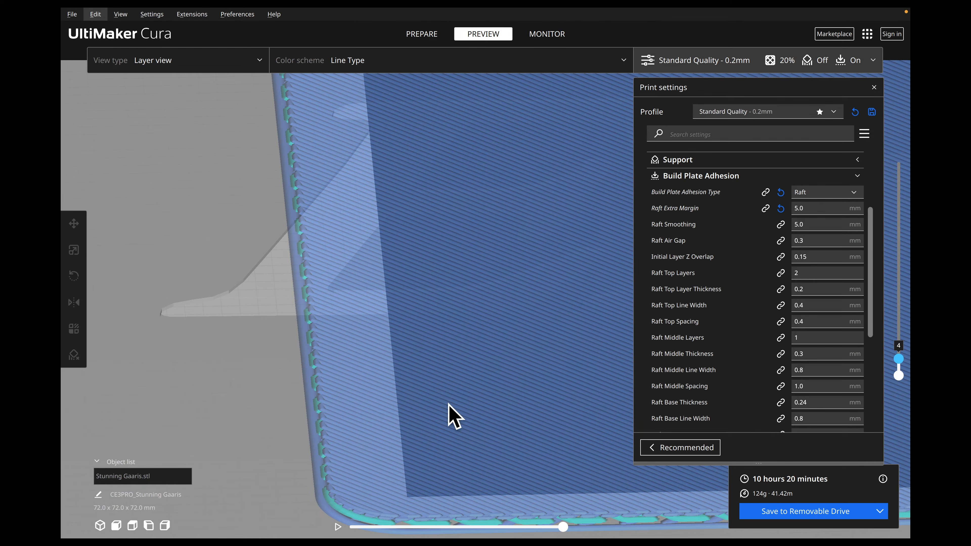
Examine the raft's top and middle layers up close and review their layer count, thickness and line width settings
{"action": "left_click", "coordinate": [810, 272]}
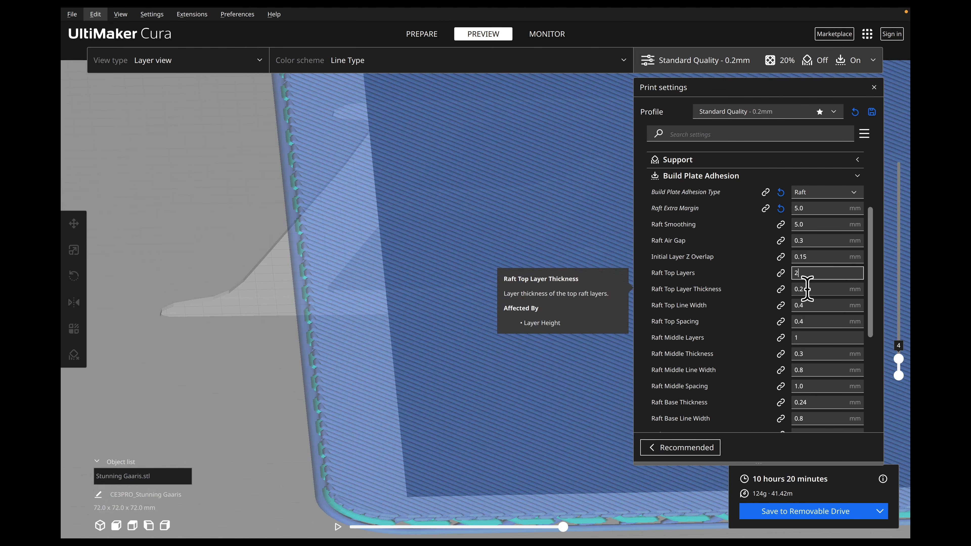
{"action": "right_click_drag", "start_coordinate": [341, 414], "coordinate": [397, 376]}
{"action": "scroll", "coordinate": [399, 377], "scroll_direction": "up", "scroll_amount": 2}
{"action": "scroll", "coordinate": [596, 223], "scroll_direction": "up", "scroll_amount": 2}
{"action": "middle_click_drag", "start_coordinate": [555, 202], "coordinate": [485, 224]}
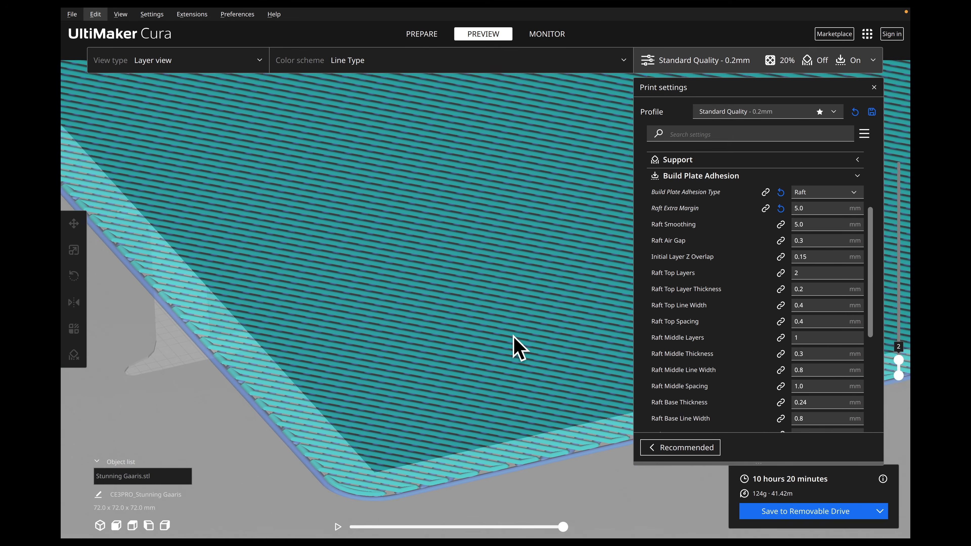
{"action": "scroll", "coordinate": [512, 336], "scroll_direction": "up", "scroll_amount": 5}
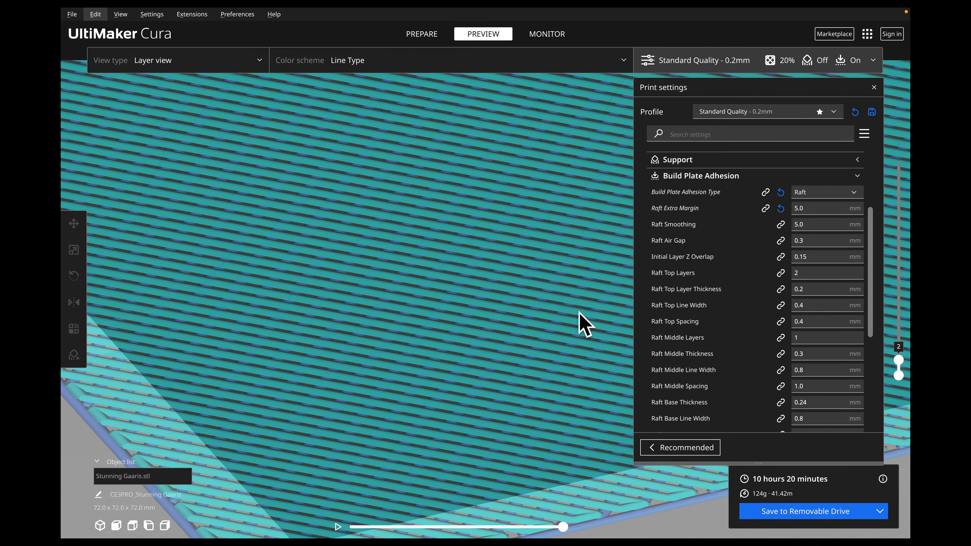
{"action": "scroll", "coordinate": [386, 386], "scroll_direction": "down", "scroll_amount": 5}
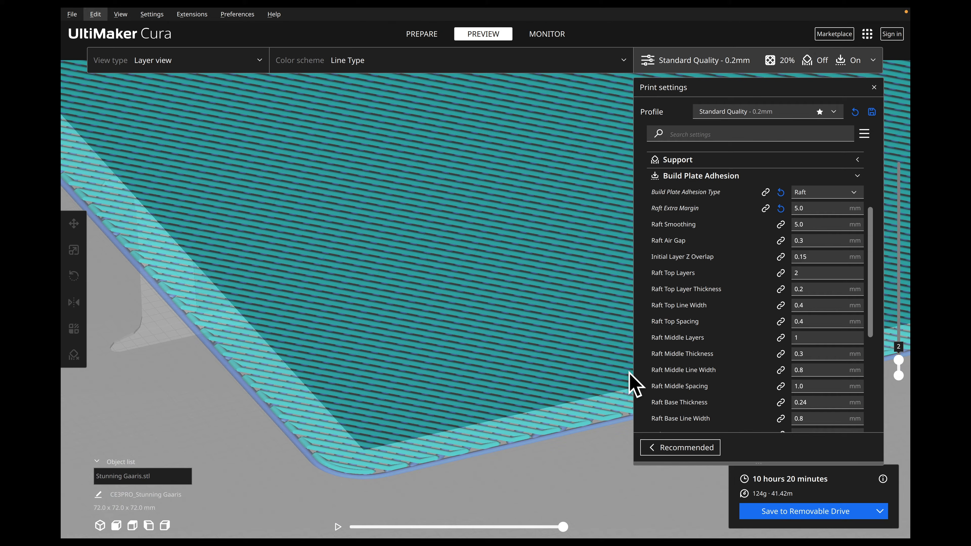
{"action": "mouse_move", "coordinate": [696, 341]}
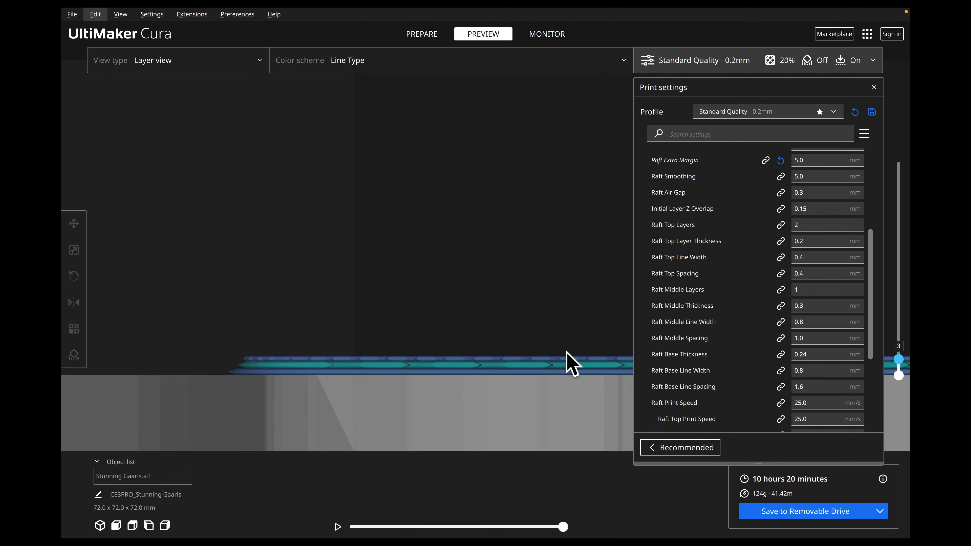
{"action": "mouse_move", "coordinate": [691, 330]}
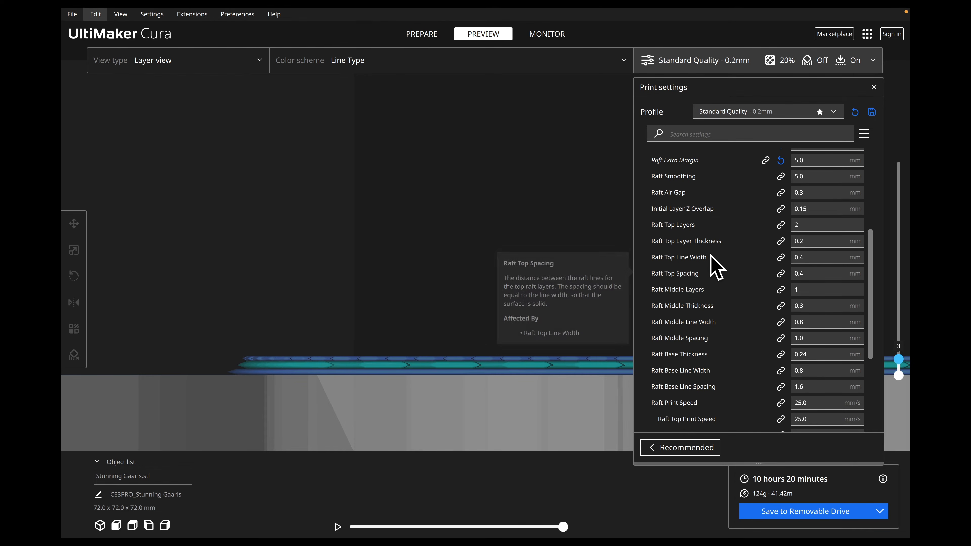
{"action": "mouse_move", "coordinate": [709, 259]}
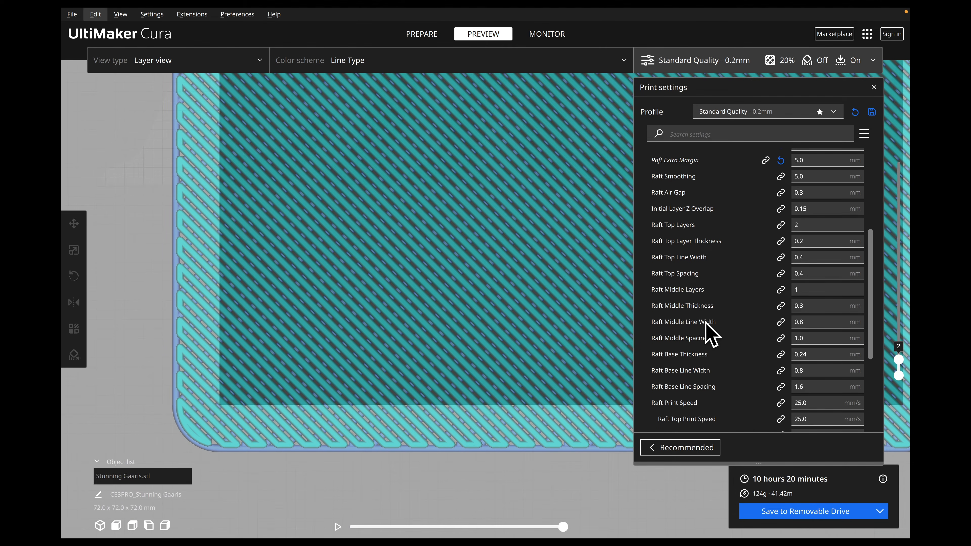
Set the Raft Middle Spacing to 5 mm and slice to examine the middle layer's line pattern
{"action": "mouse_move", "coordinate": [677, 341]}
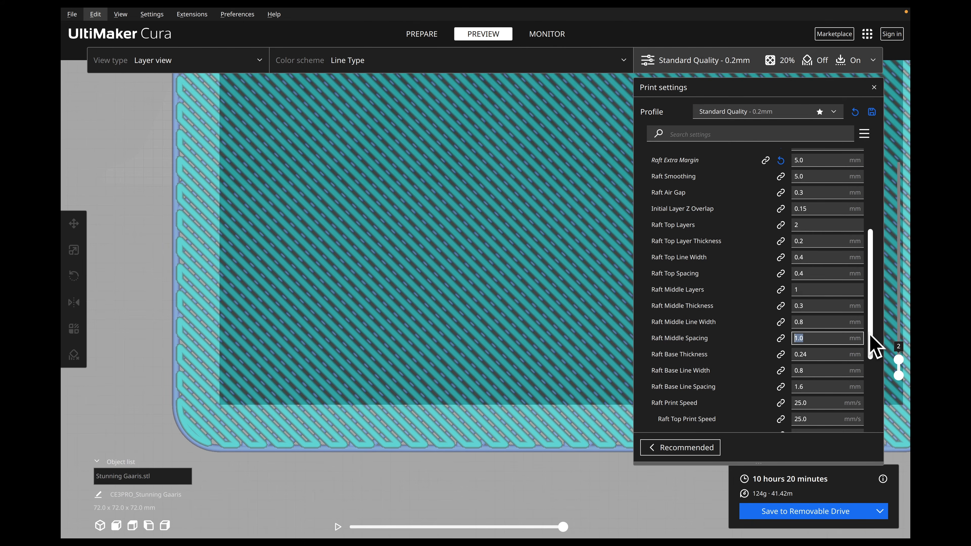
{"action": "type", "text": "5"}
{"action": "left_click", "coordinate": [847, 515]}
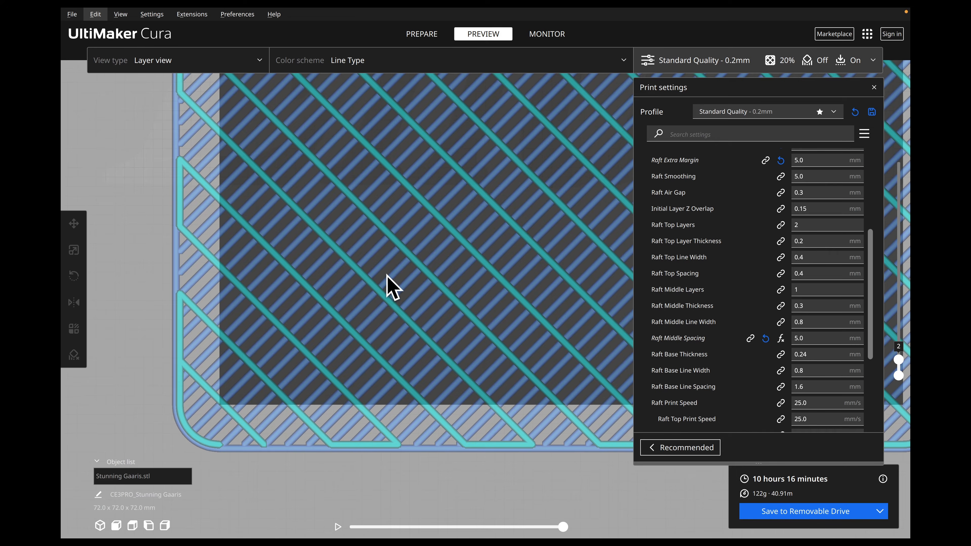
{"action": "scroll", "coordinate": [482, 353], "scroll_direction": "down", "scroll_amount": 3}
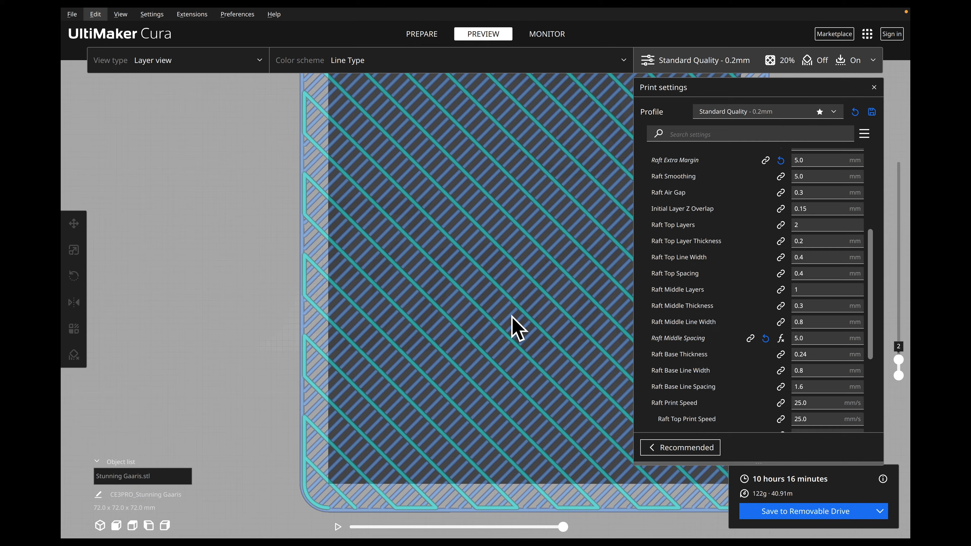
Set the Raft Middle Spacing to 2 mm and slice to compare the middle layer's line density
{"action": "left_click", "coordinate": [810, 338]}
{"action": "left_click_drag", "start_coordinate": [811, 339], "coordinate": [785, 336]}
{"action": "type", "text": "2"}
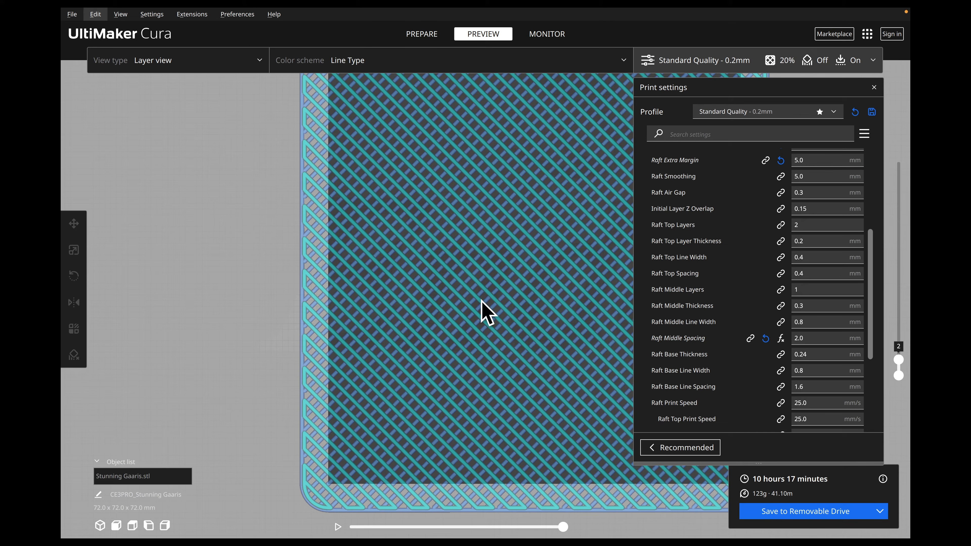
{"action": "mouse_move", "coordinate": [656, 227]}
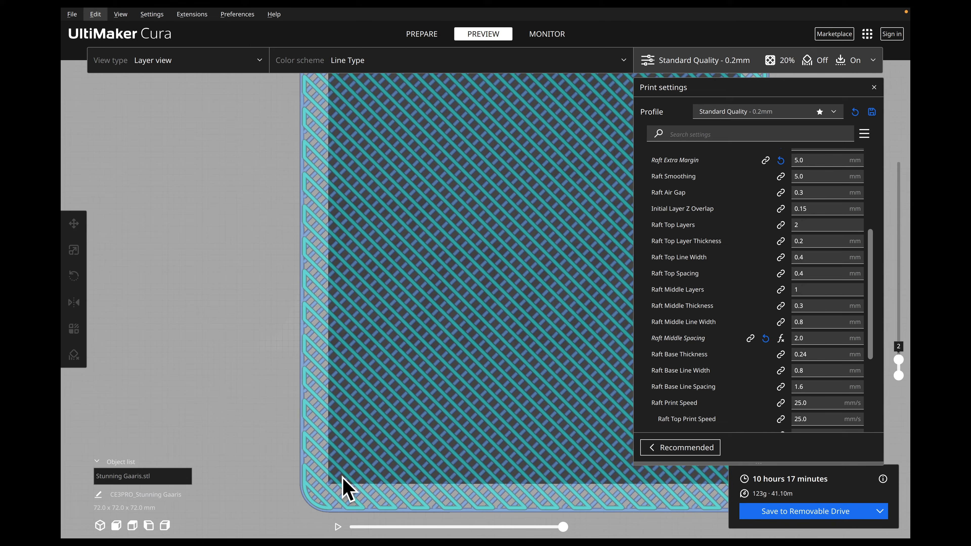
Set the Raft Middle Spacing to 1 mm, slice again and view the raft layers from the side beside the base settings
{"action": "left_click", "coordinate": [822, 337]}
{"action": "type", "text": "1"}
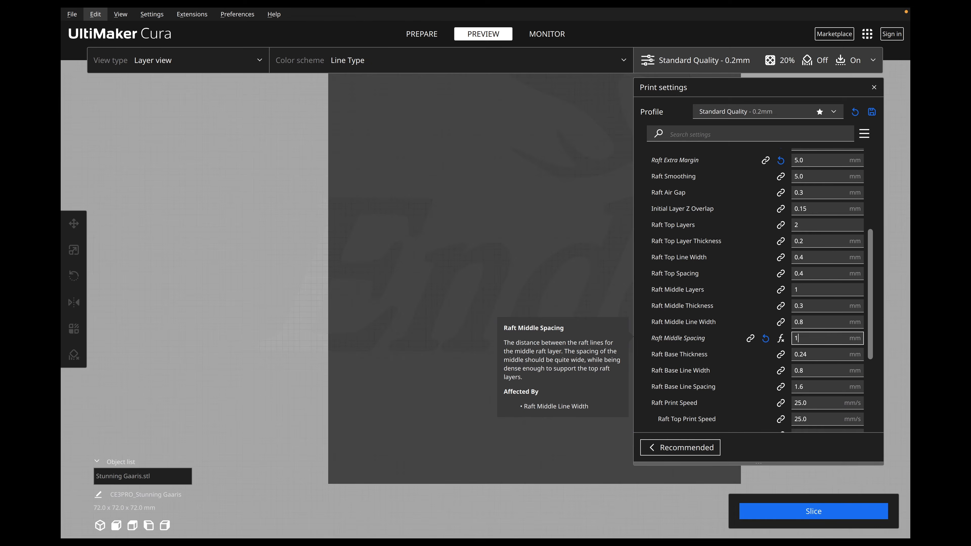
{"action": "left_click", "coordinate": [825, 509]}
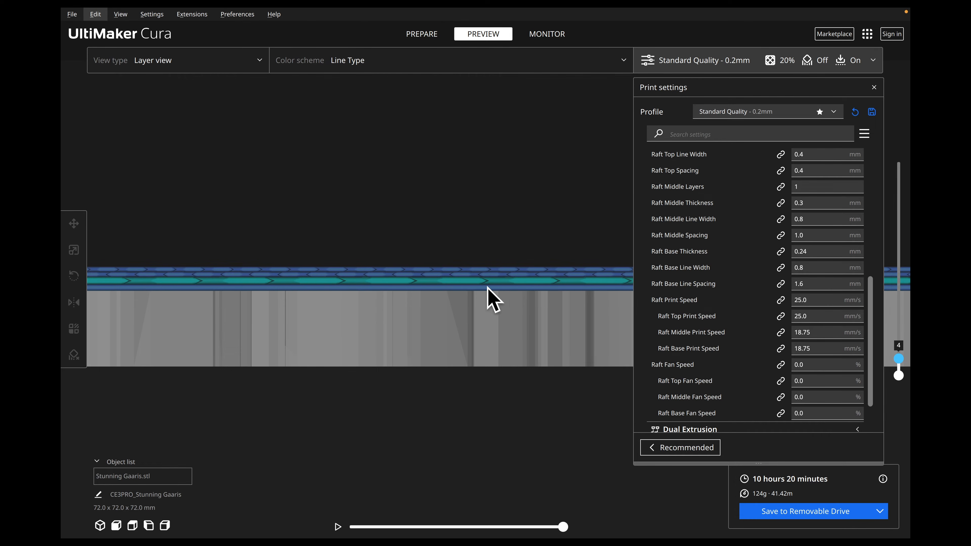
{"action": "mouse_move", "coordinate": [819, 253]}
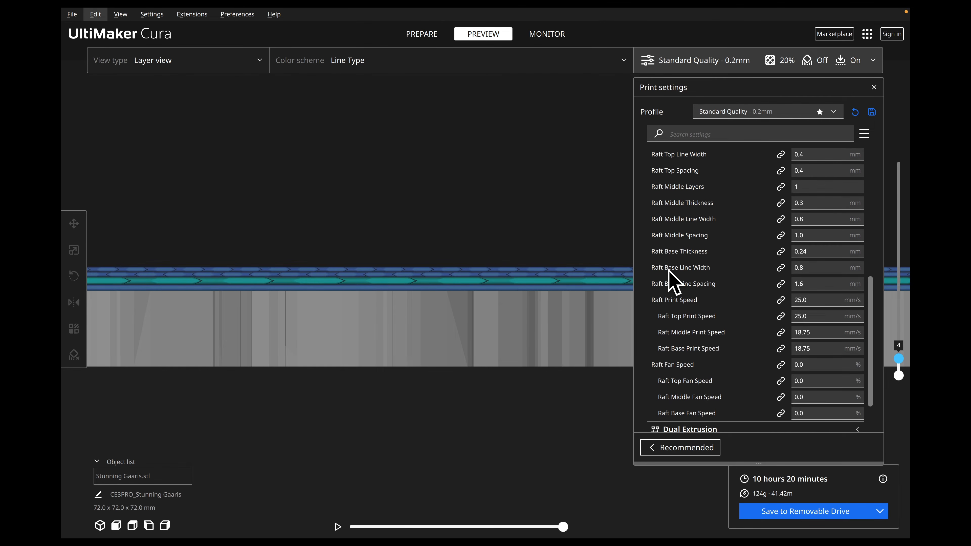
Examine the raft's line patterns up close layer by layer, from the top layers down to the middle and base layers
{"action": "mouse_move", "coordinate": [668, 270]}
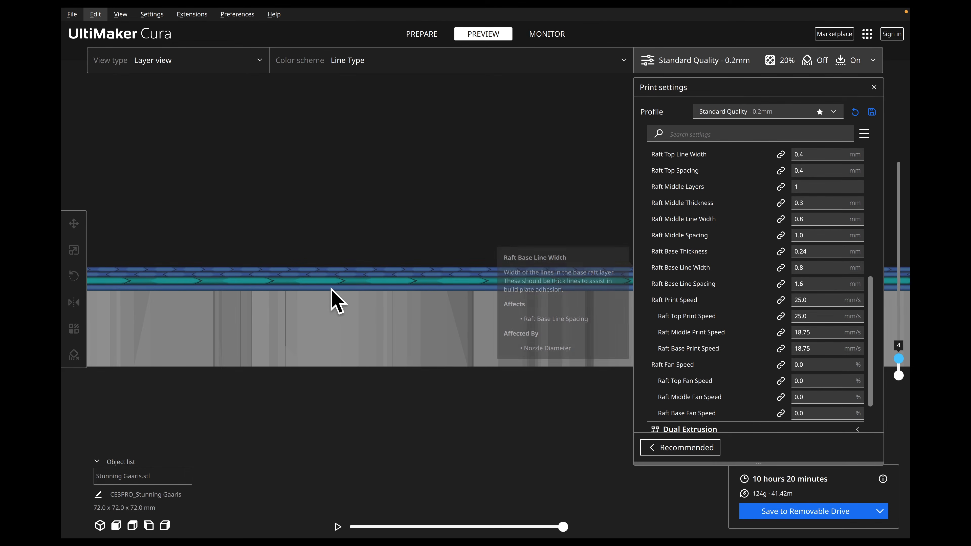
{"action": "scroll", "coordinate": [404, 316], "scroll_direction": "up", "scroll_amount": 5}
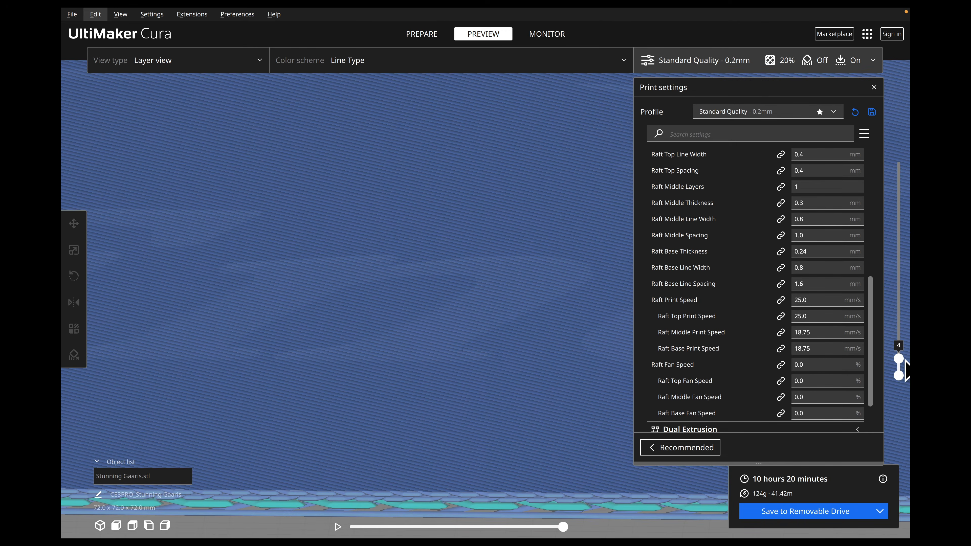
{"action": "left_click_drag", "start_coordinate": [900, 357], "coordinate": [899, 362]}
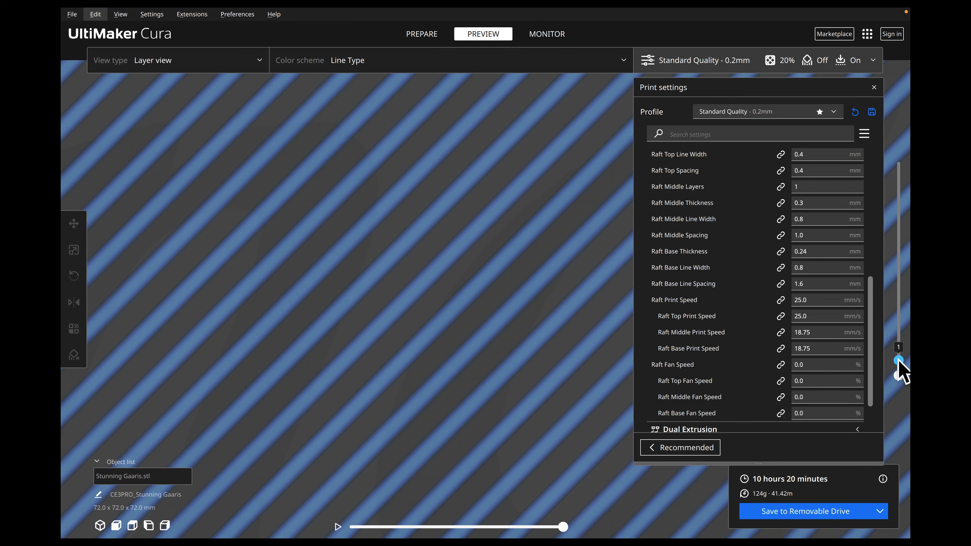
{"action": "left_click_drag", "start_coordinate": [899, 361], "coordinate": [899, 361]}
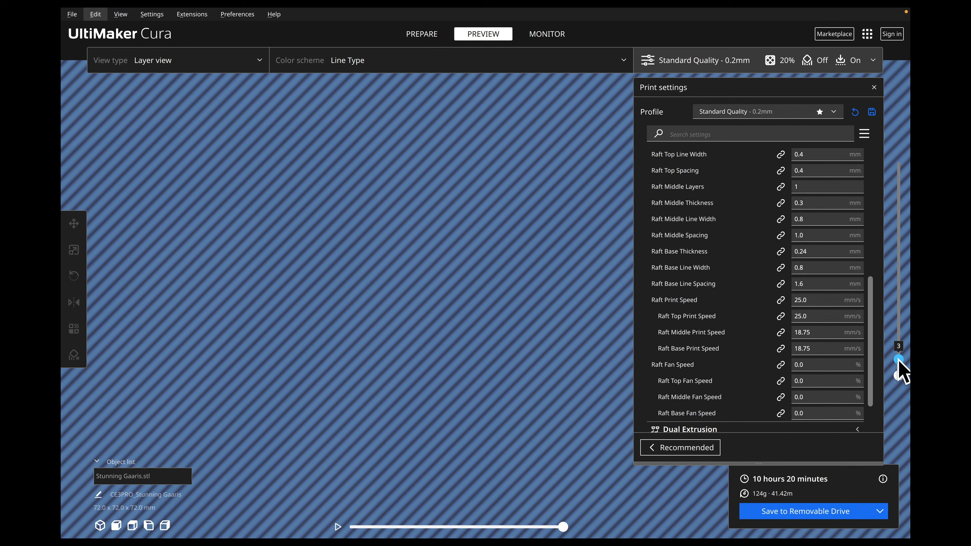
{"action": "key", "text": "Down"}
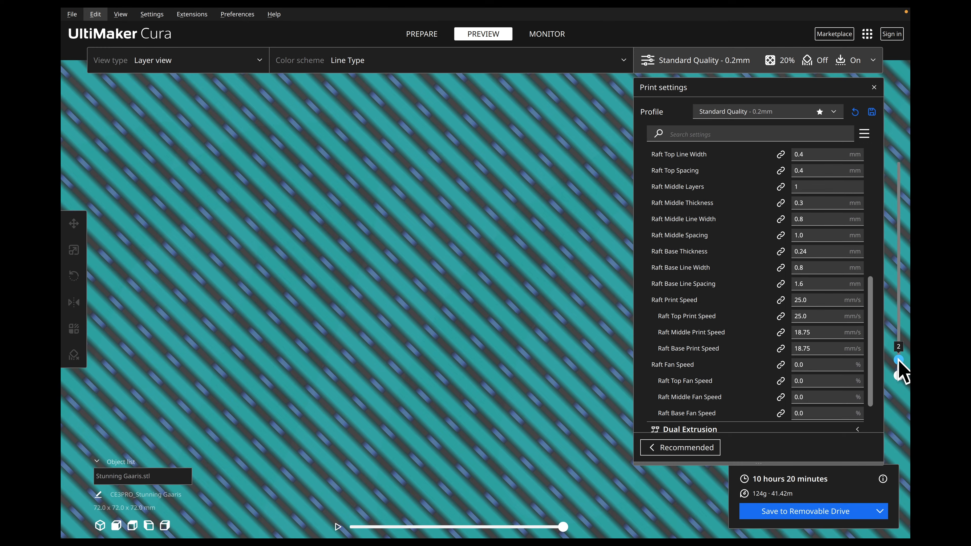
{"action": "key", "text": "Down"}
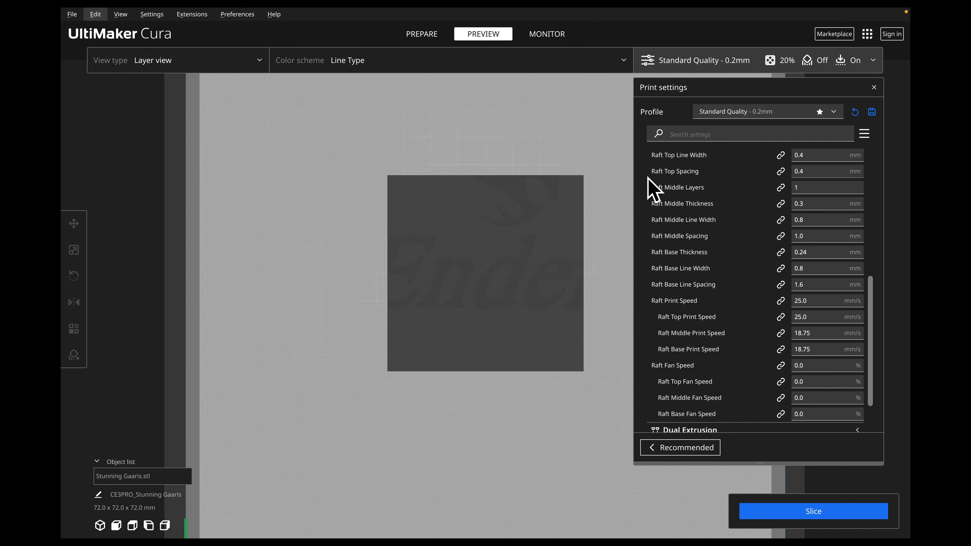
Set the Raft Base Line Spacing to 5 mm and slice to examine the base layer's line pattern
{"action": "left_click", "coordinate": [811, 285]}
{"action": "key", "text": "ctrl+a"}
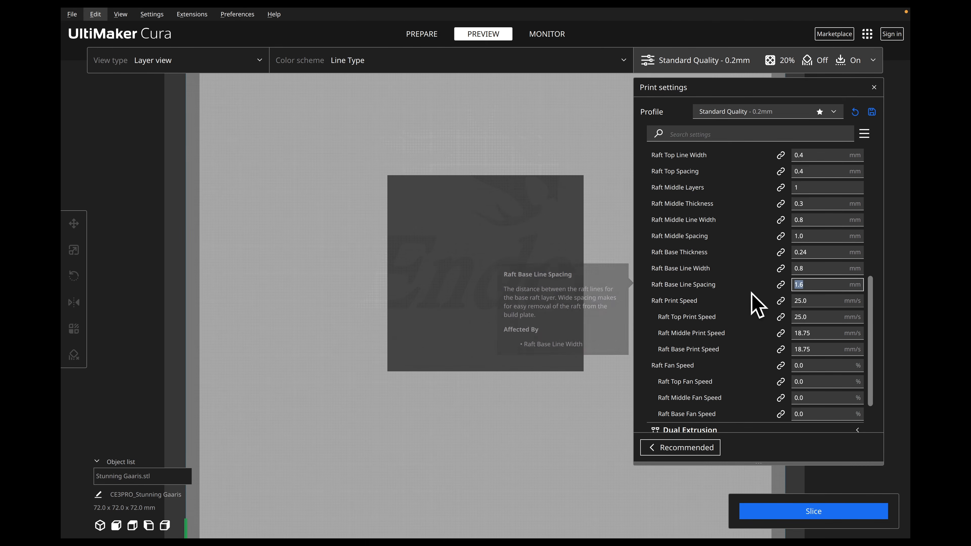
{"action": "type", "text": "5"}
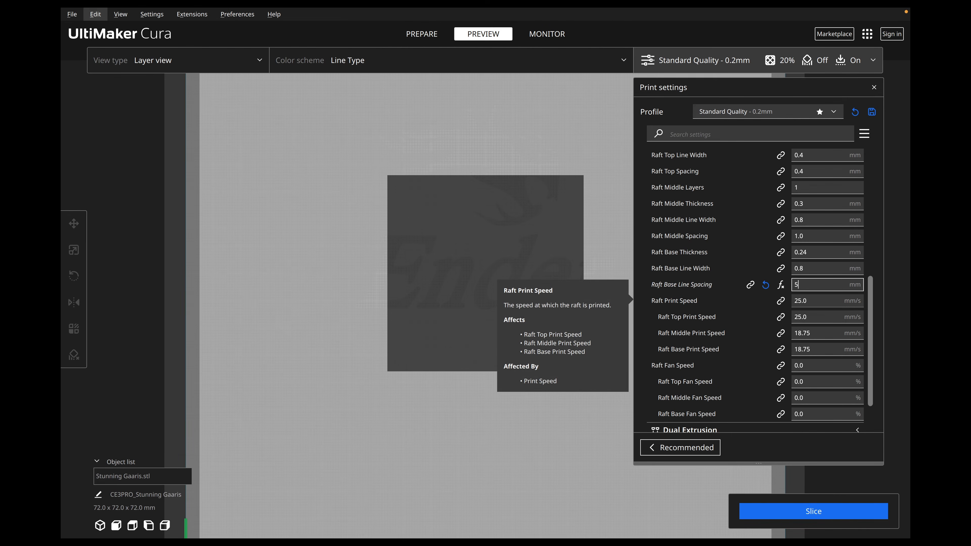
{"action": "left_click", "coordinate": [763, 513]}
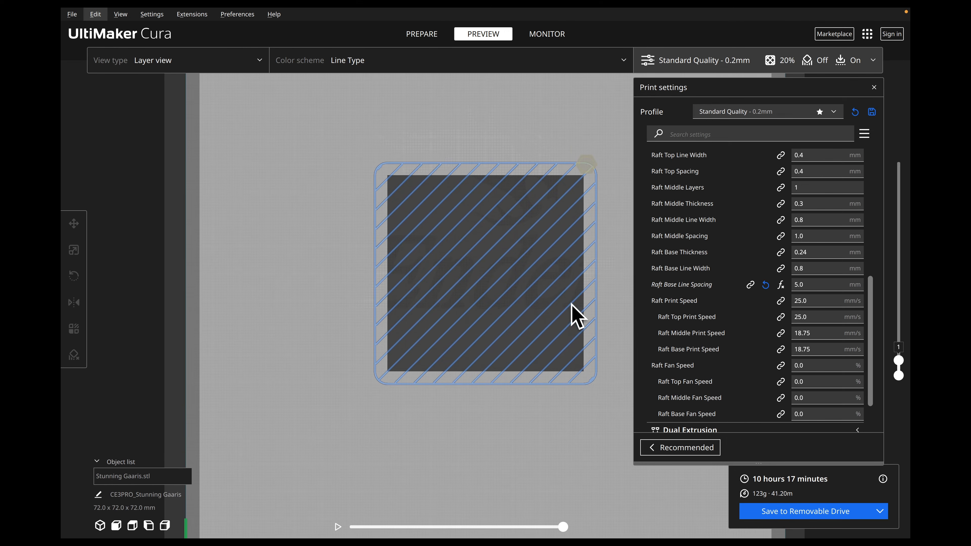
Slice with a Raft Base Line Spacing of 2 mm, and restore the default spacing to compare the base layer's line density
{"action": "mouse_move", "coordinate": [695, 191]}
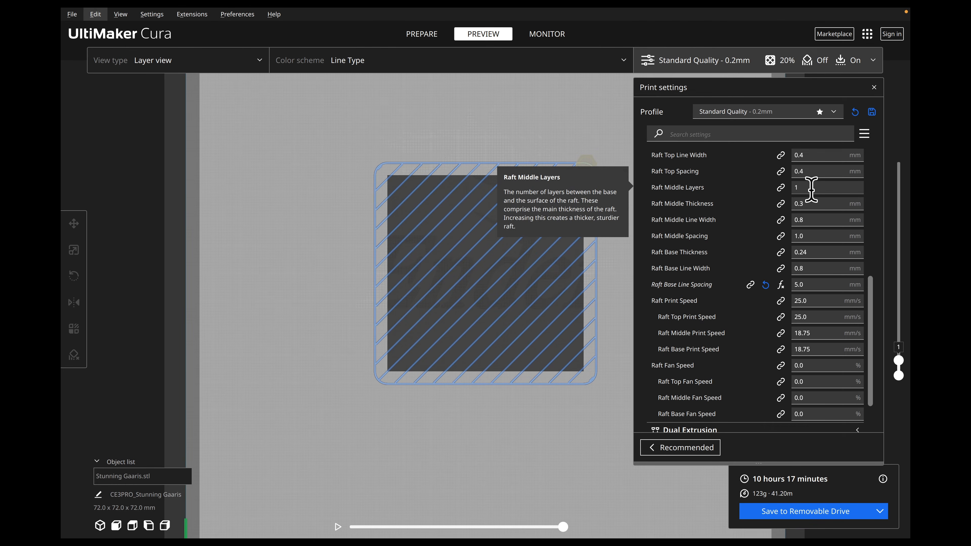
{"action": "type", "text": "2"}
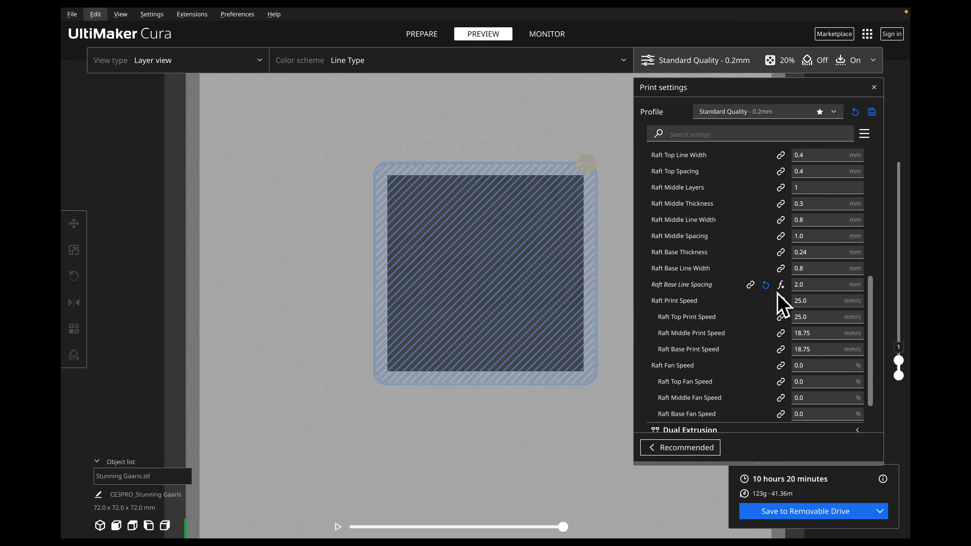
{"action": "left_click", "coordinate": [765, 285]}
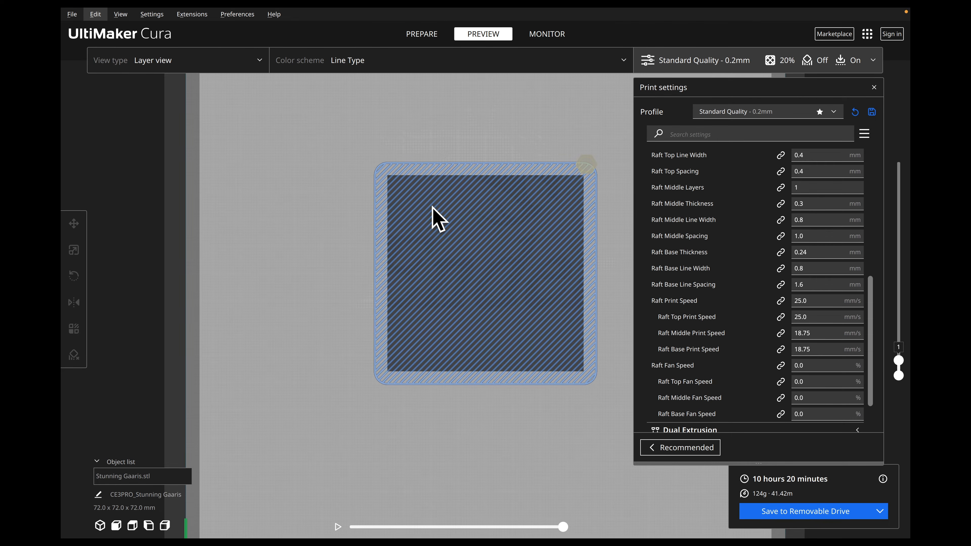
Set the Raft Base Line Spacing to 0.5 mm, slice to inspect the base layer near and far, and restore the default spacing
{"action": "left_click", "coordinate": [792, 283]}
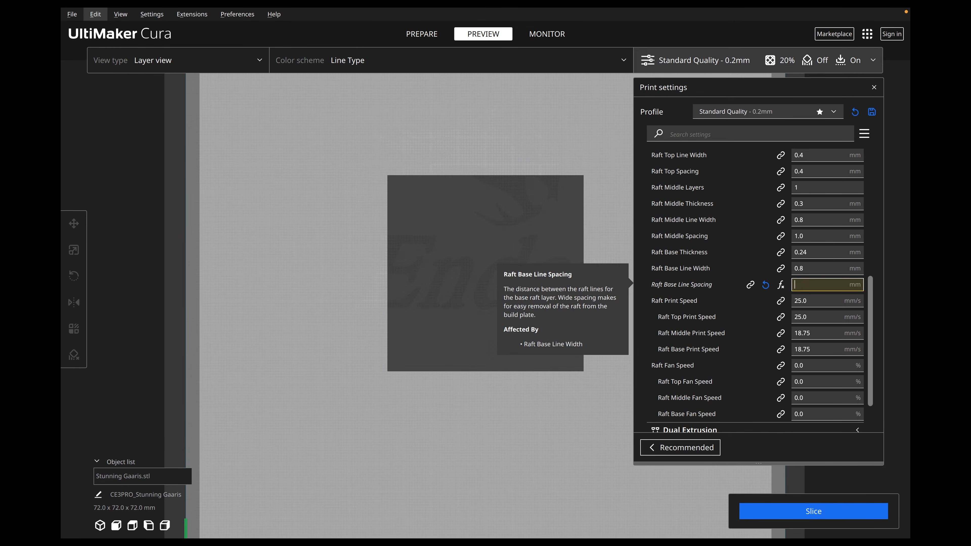
{"action": "scroll", "coordinate": [434, 315], "scroll_direction": "up", "scroll_amount": 5}
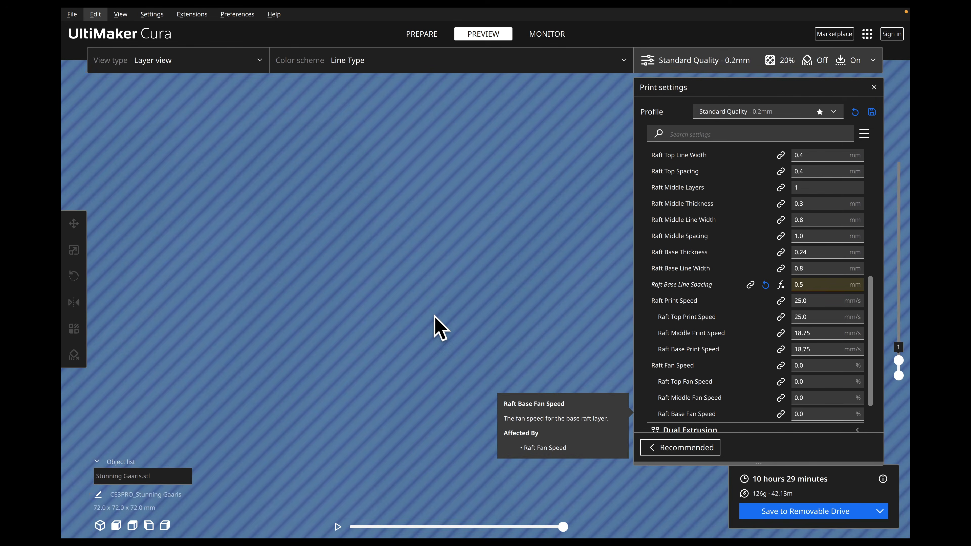
{"action": "scroll", "coordinate": [435, 315], "scroll_direction": "down", "scroll_amount": 5}
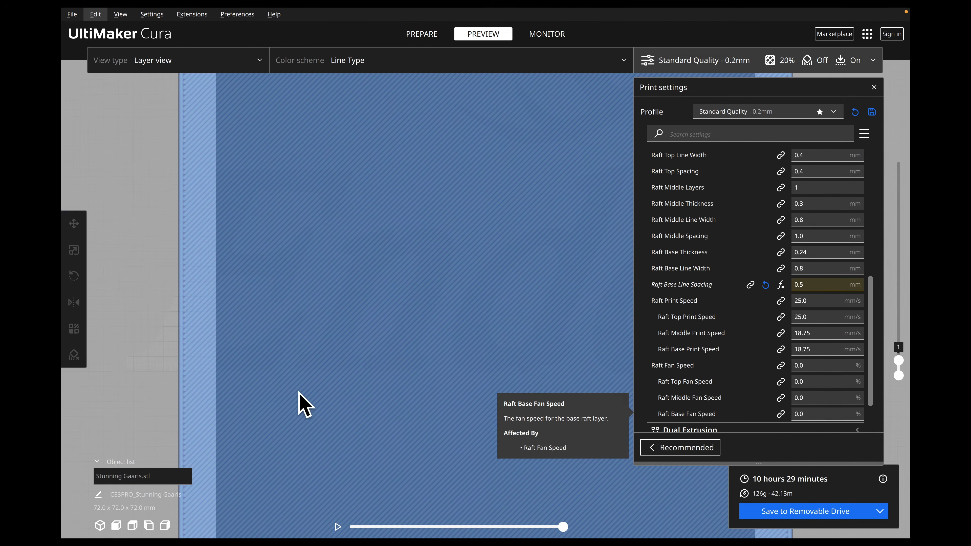
{"action": "scroll", "coordinate": [299, 399], "scroll_direction": "down", "scroll_amount": 2}
{"action": "scroll", "coordinate": [407, 339], "scroll_direction": "down", "scroll_amount": 1}
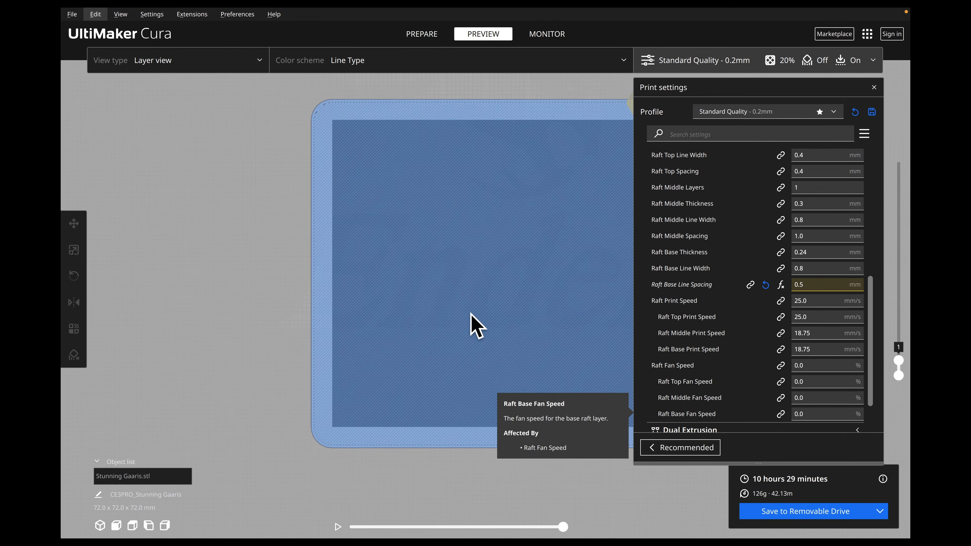
{"action": "middle_click_drag", "start_coordinate": [460, 327], "coordinate": [372, 334]}
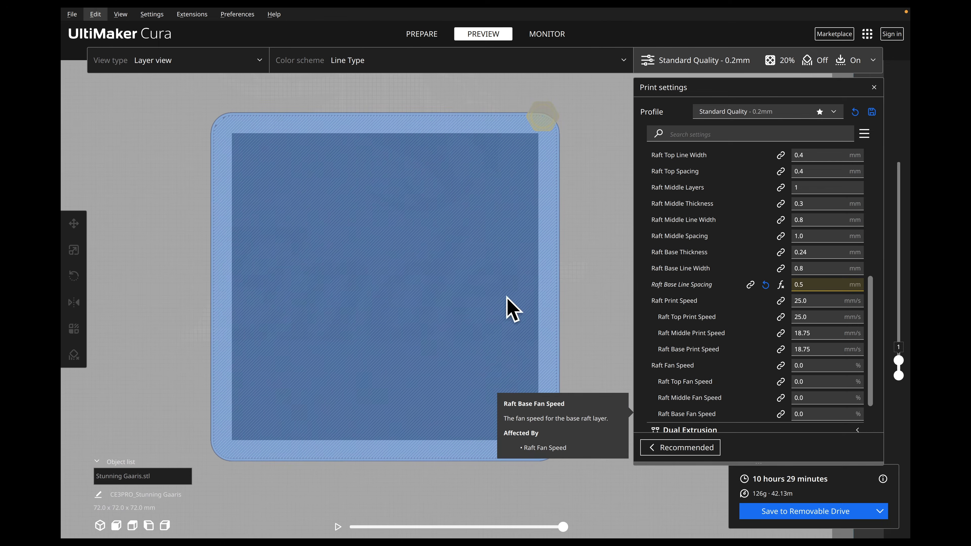
{"action": "left_click", "coordinate": [765, 285]}
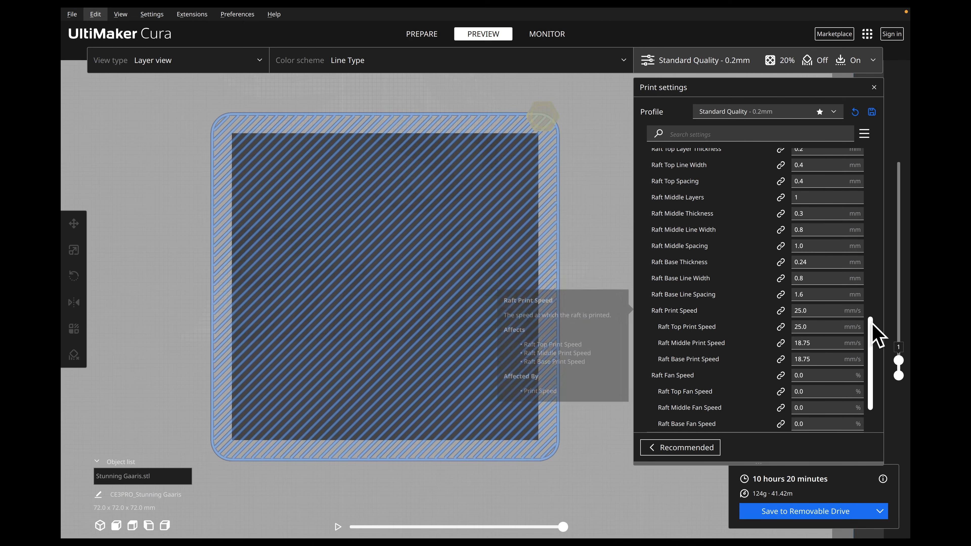
Try a Print Speed of 100 mm/s with the Raft Print Speed set to 25 mm/s, and restore the default Print Speed
{"action": "left_click_drag", "start_coordinate": [873, 343], "coordinate": [871, 191]}
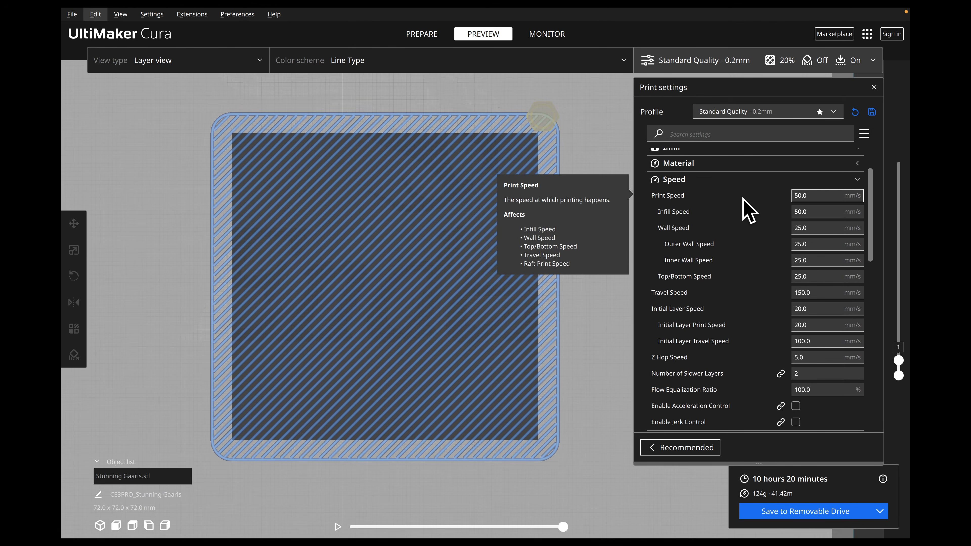
{"action": "type", "text": "100"}
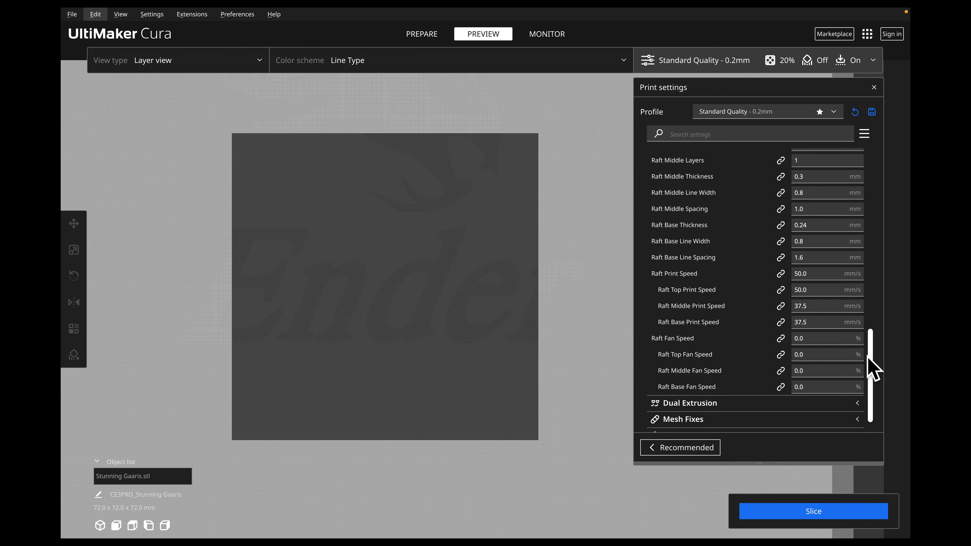
{"action": "mouse_move", "coordinate": [807, 275]}
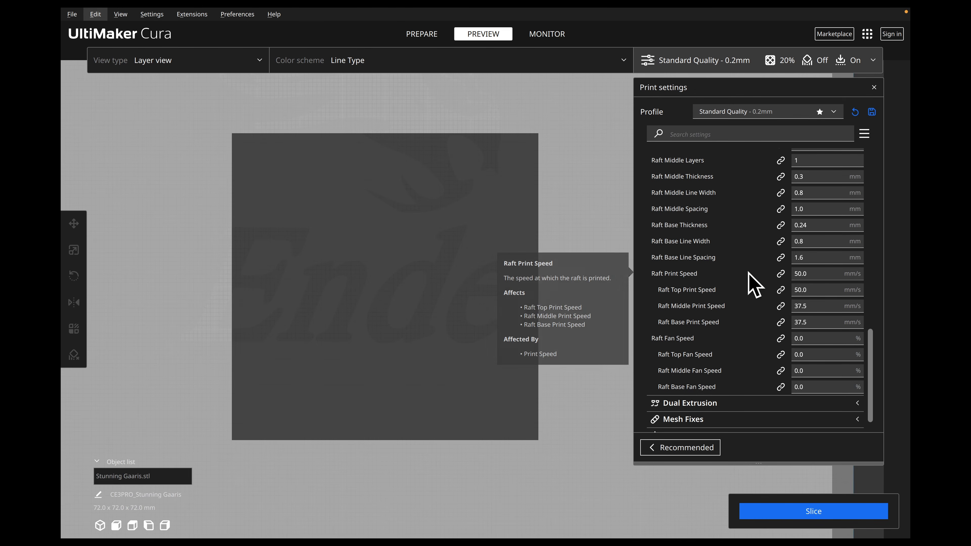
{"action": "double_click", "coordinate": [817, 273]}
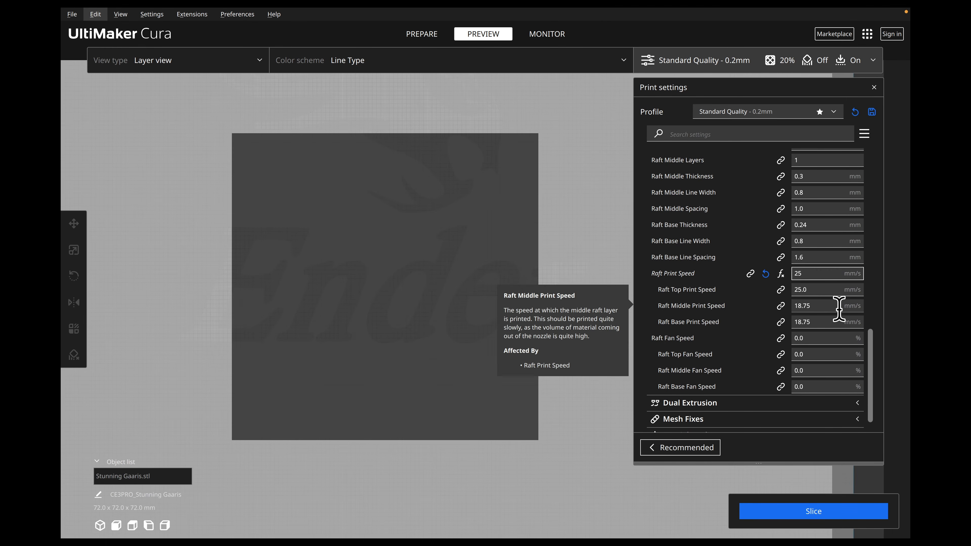
{"action": "left_click_drag", "start_coordinate": [872, 350], "coordinate": [868, 179]}
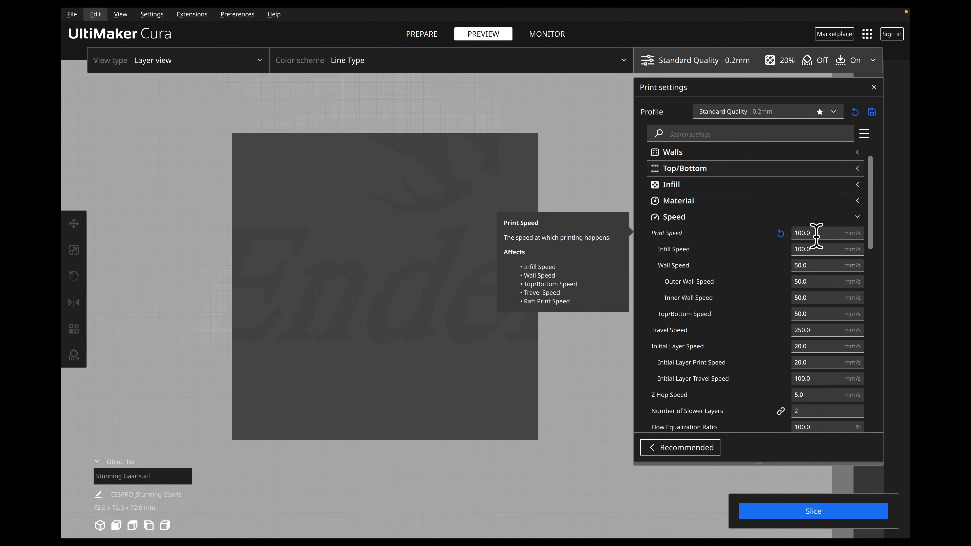
{"action": "scroll", "coordinate": [788, 290], "scroll_direction": "down", "scroll_amount": 15}
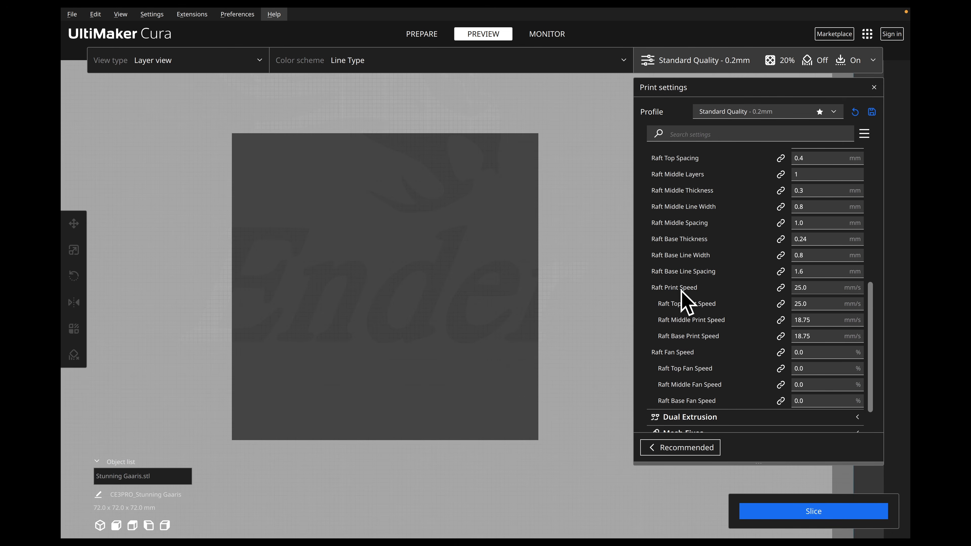
Set the Raft Base Print Speed to 15 mm/s
{"action": "mouse_move", "coordinate": [663, 342]}
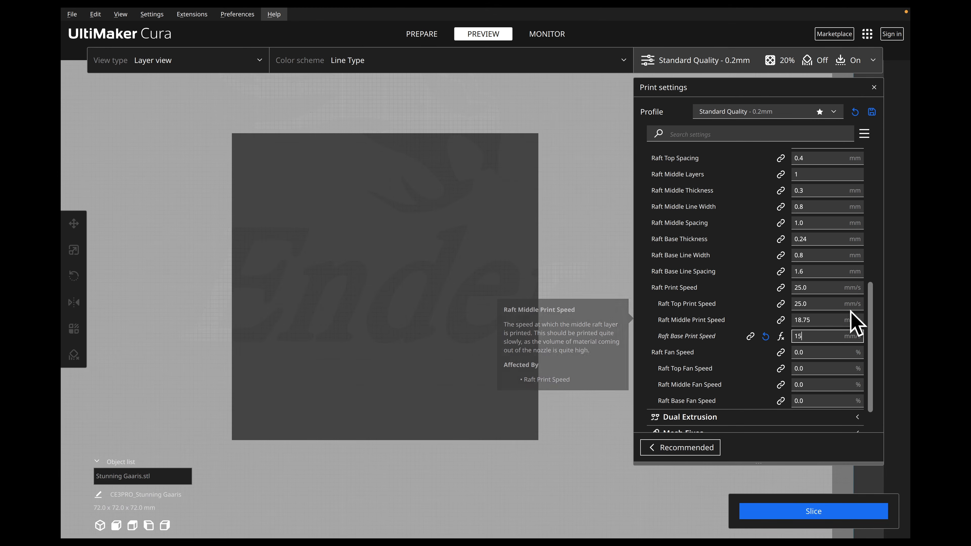
{"action": "left_click", "coordinate": [834, 319]}
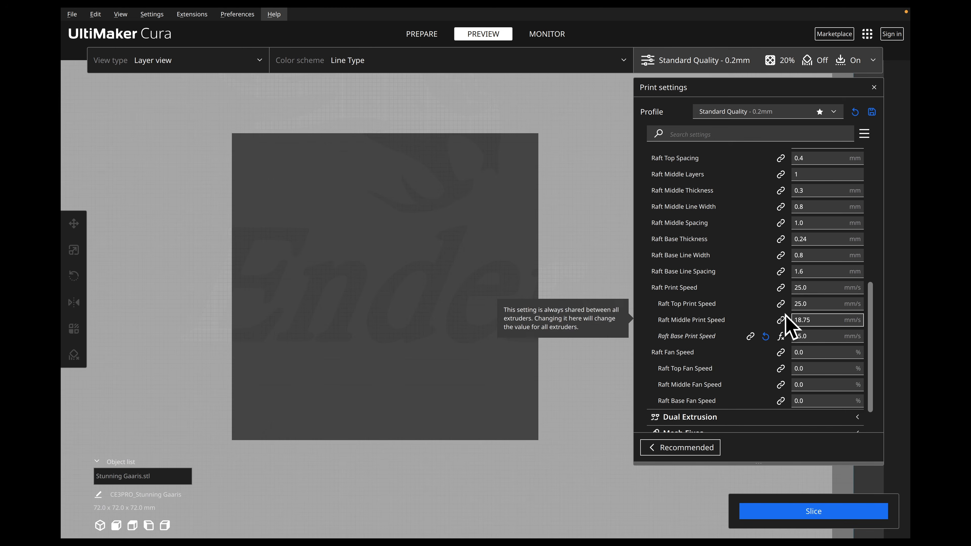